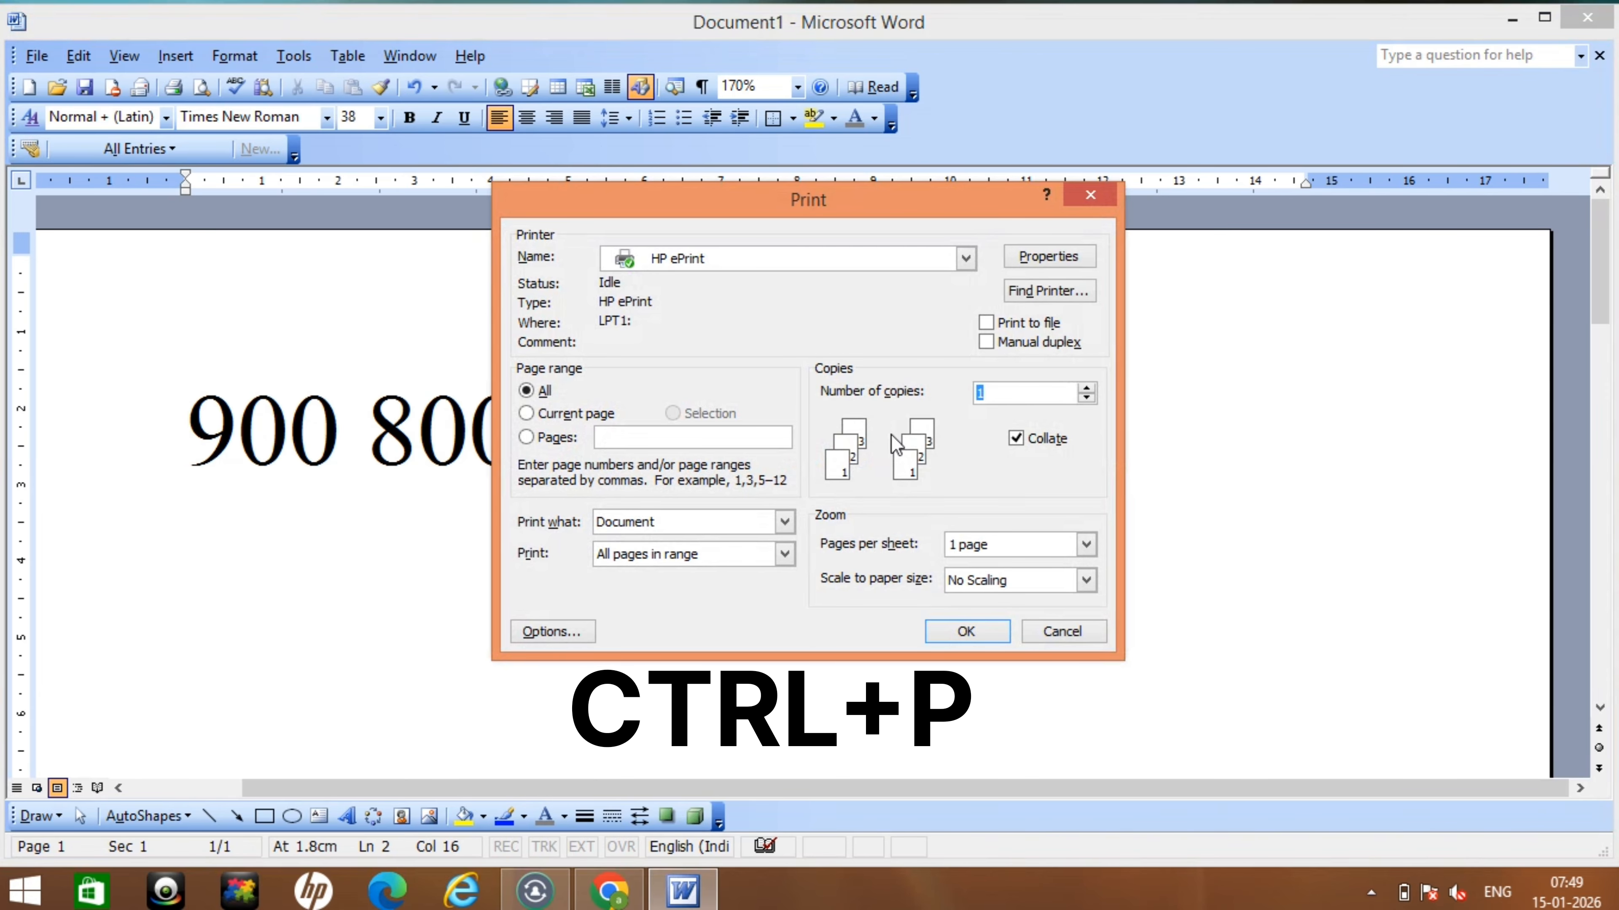
View the document's print settings and leave them without printing.
{"action": "left_click", "coordinate": [1060, 635]}
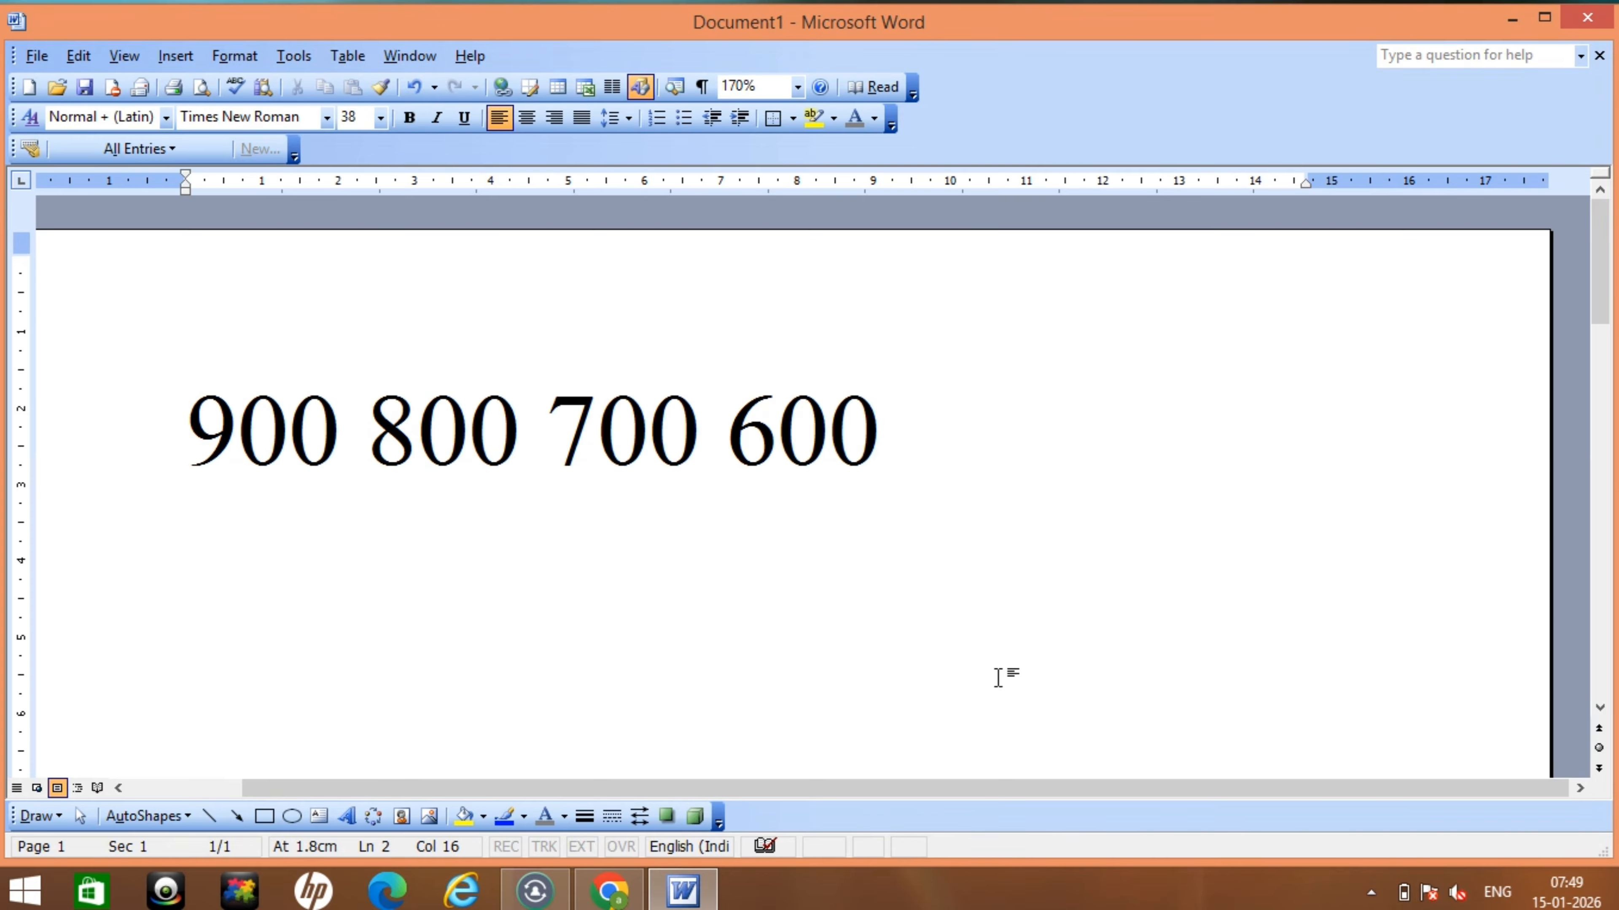
{"action": "key", "text": "ctrl+p"}
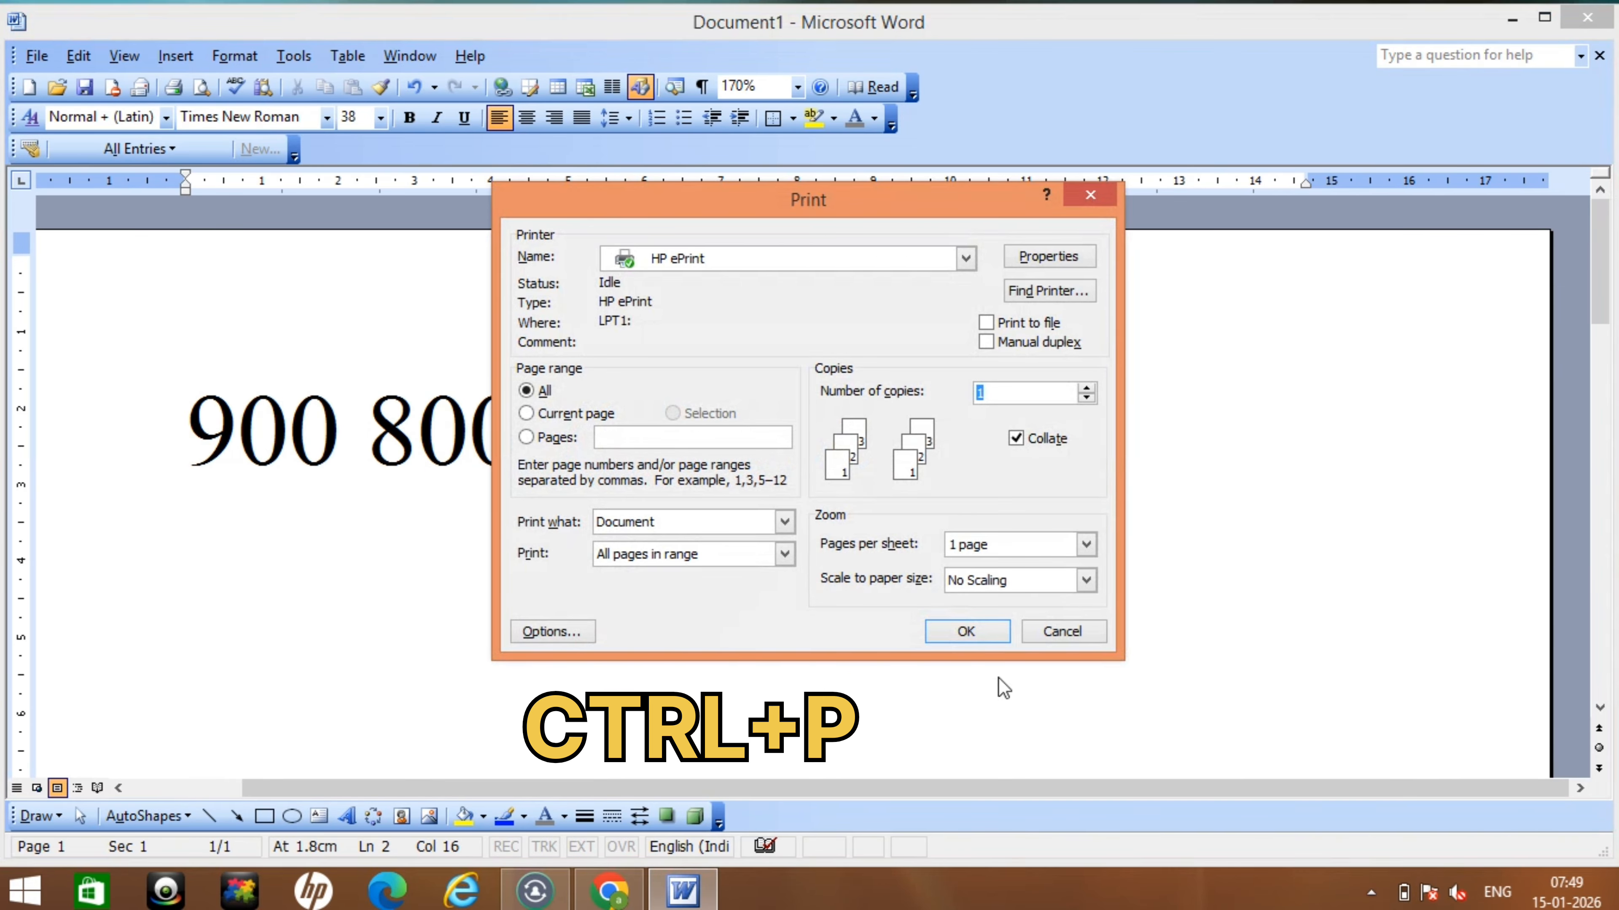
{"action": "left_click", "coordinate": [1054, 634]}
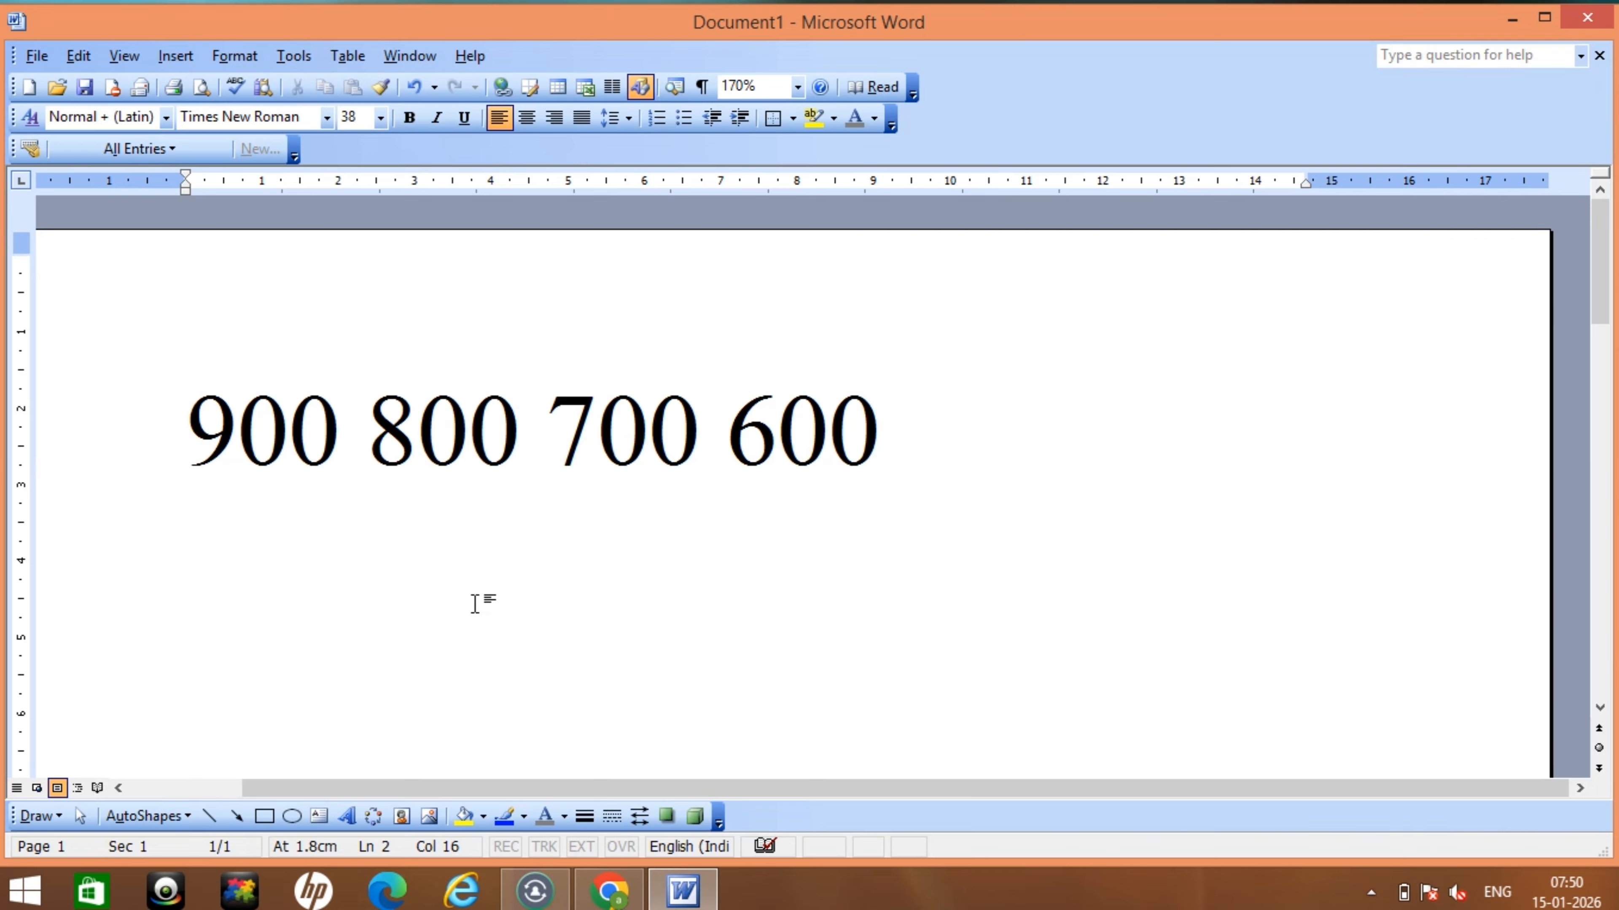
Save the document in the Documents folder as a Word document named 999.
{"action": "key", "text": "ctrl+s"}
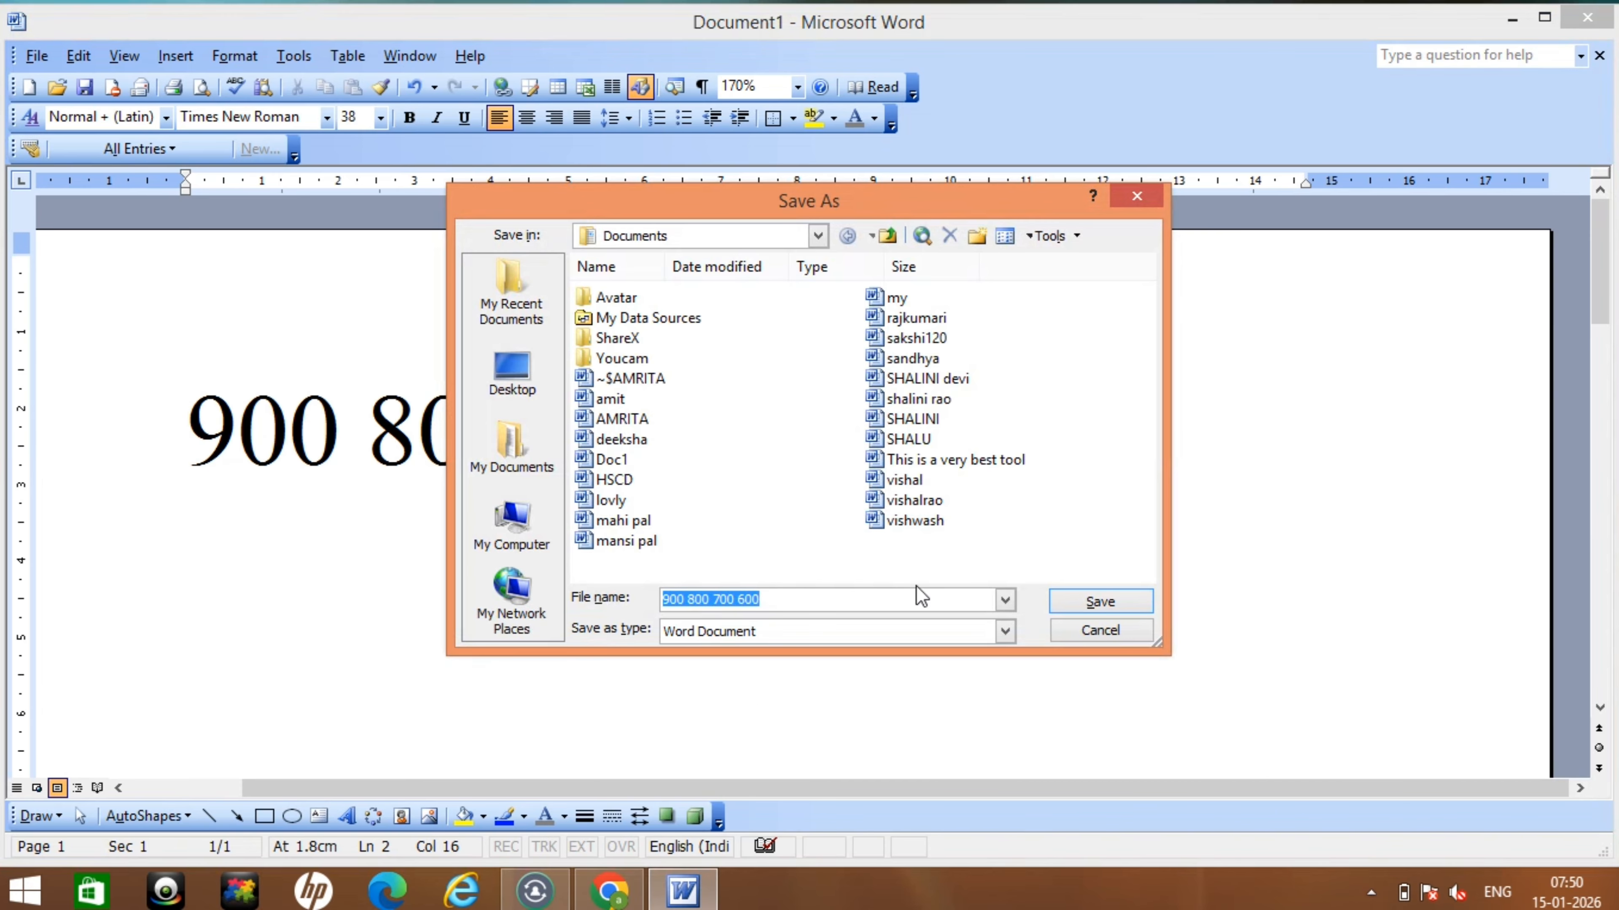
{"action": "left_click", "coordinate": [837, 599]}
{"action": "key", "text": "BackSpace"}
{"action": "key", "text": "BackSpace"}
{"action": "key", "text": "BackSpace"}
{"action": "key", "text": "BackSpace"}
{"action": "key", "text": "BackSpace"}
{"action": "key", "text": "BackSpace"}
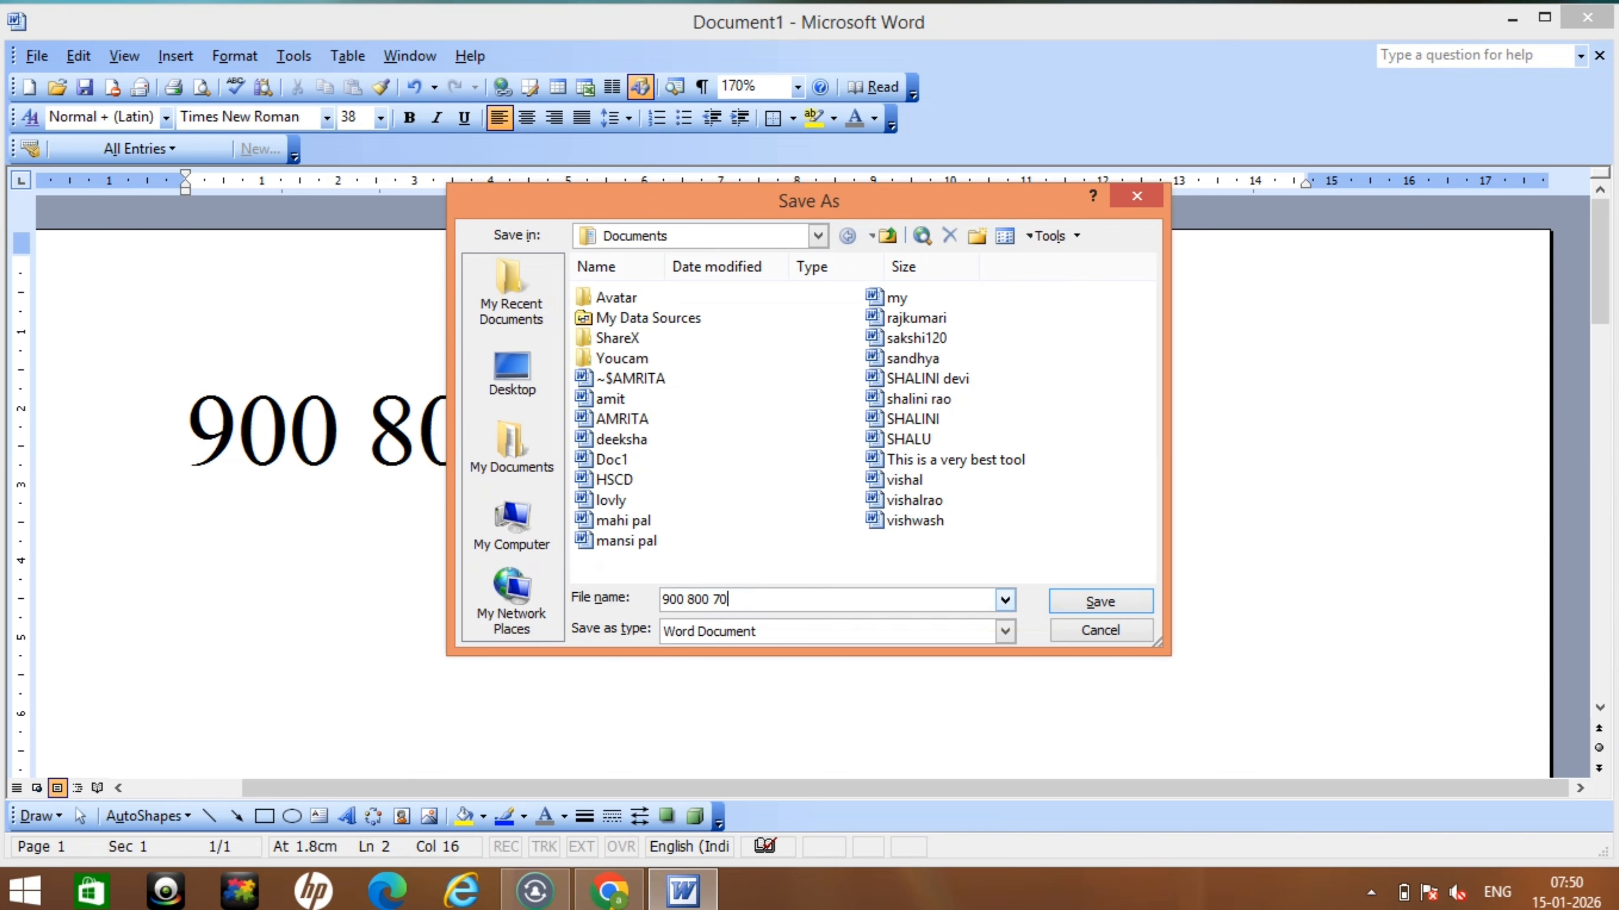
{"action": "key", "text": "BackSpace"}
{"action": "key", "text": "BackSpace"}
{"action": "key", "text": "BackSpace"}
{"action": "key", "text": "BackSpace"}
{"action": "key", "text": "BackSpace"}
{"action": "key", "text": "BackSpace"}
{"action": "key", "text": "BackSpace"}
{"action": "key", "text": "BackSpace"}
{"action": "key", "text": "BackSpace"}
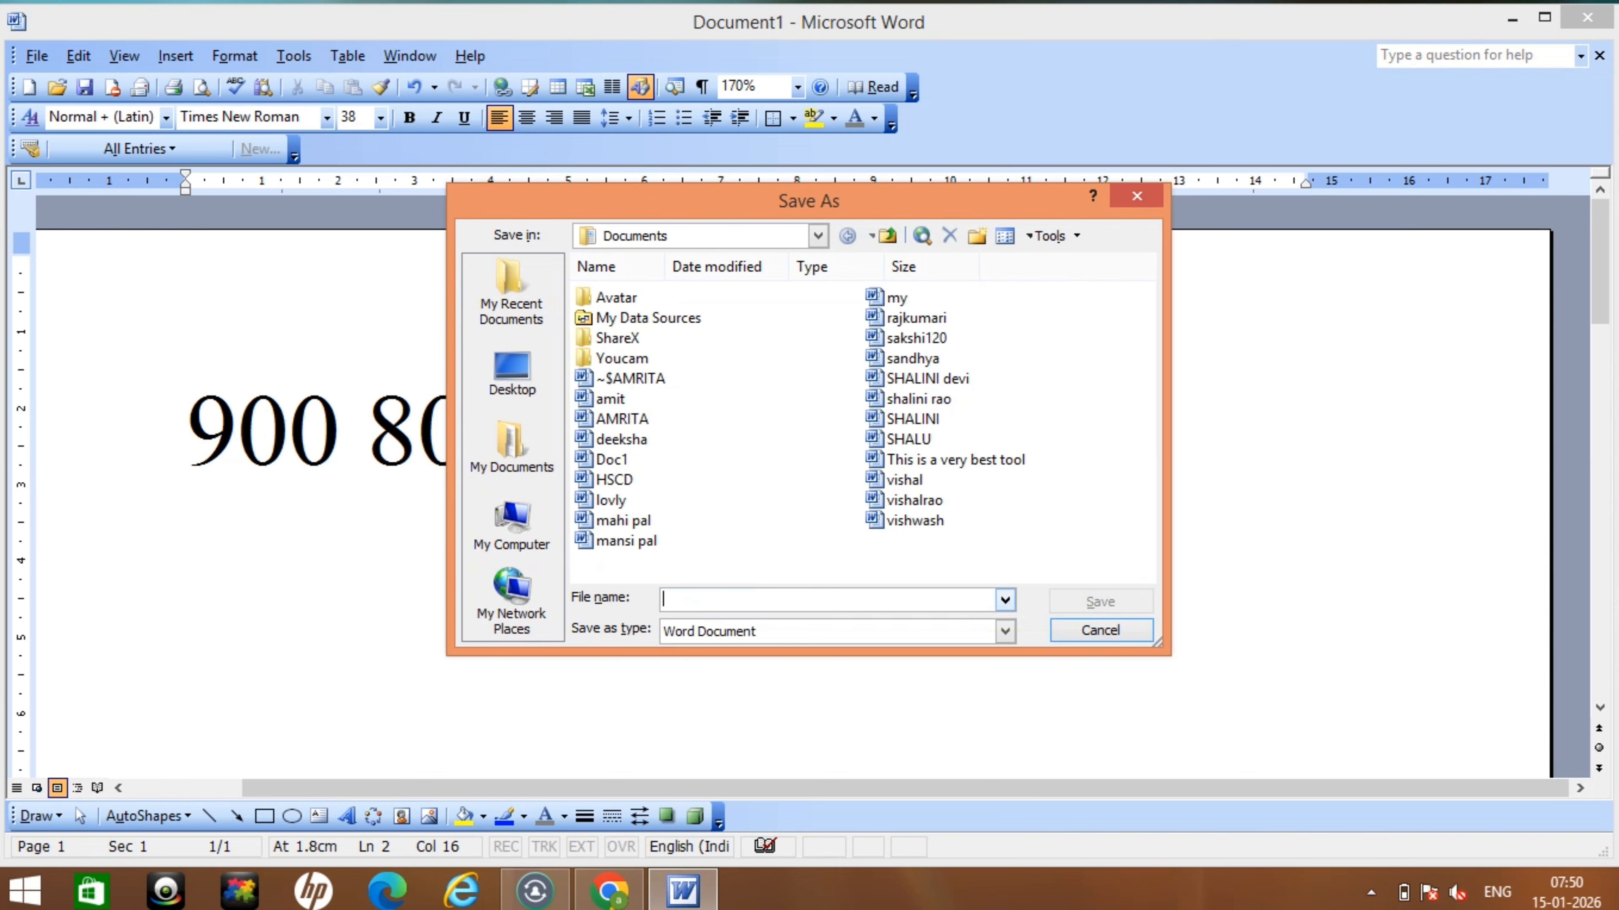
{"action": "type", "text": "999"}
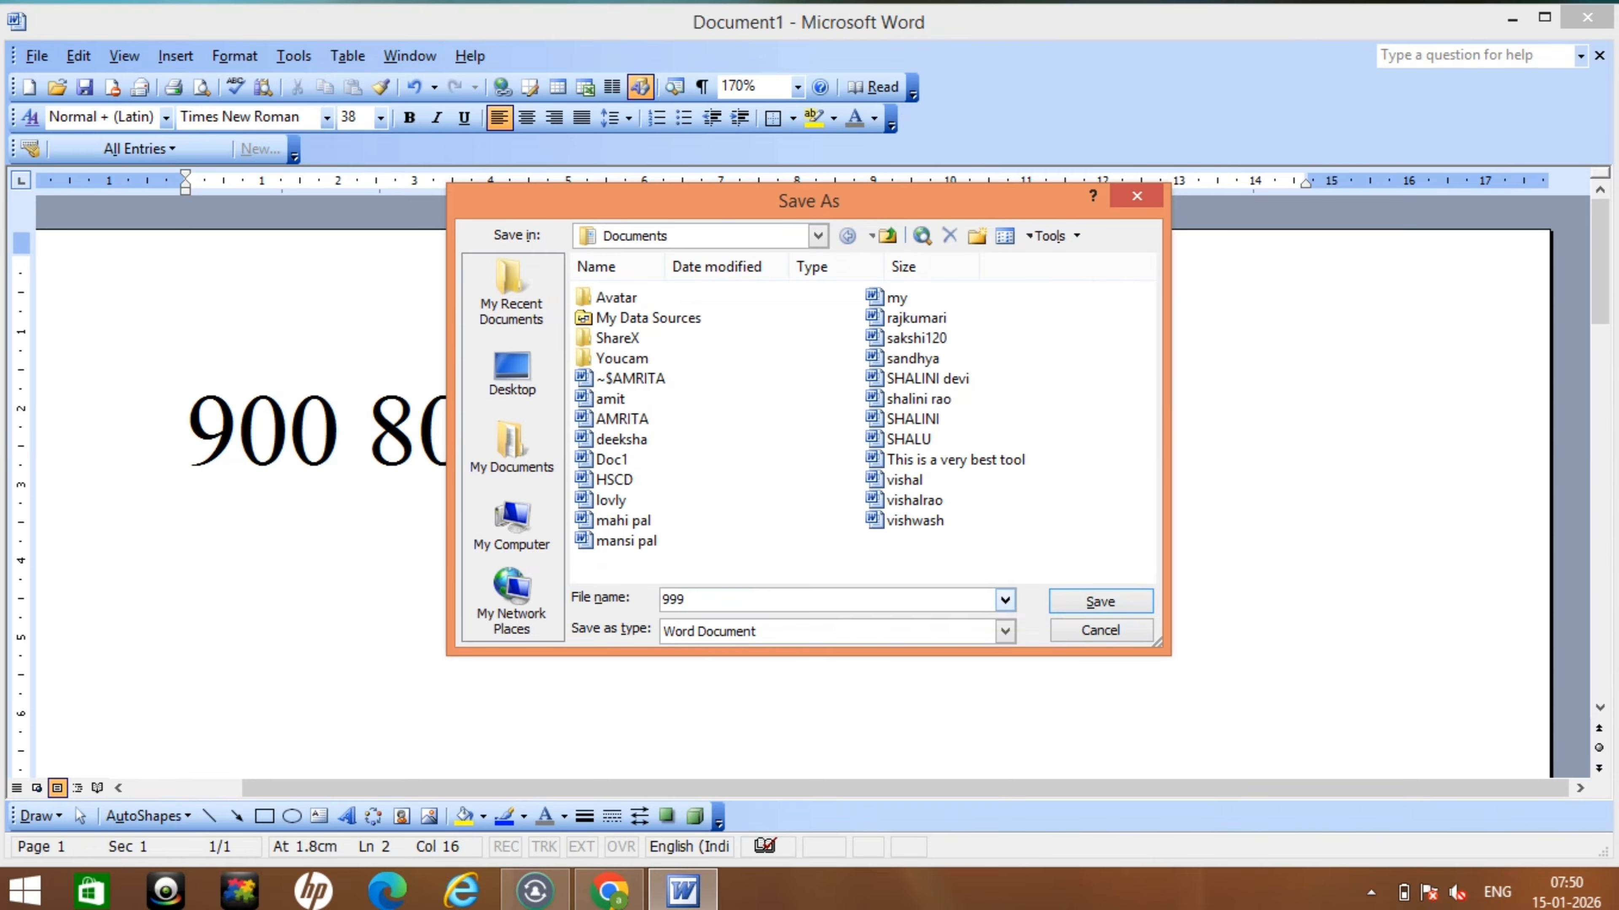
{"action": "key", "text": "Return"}
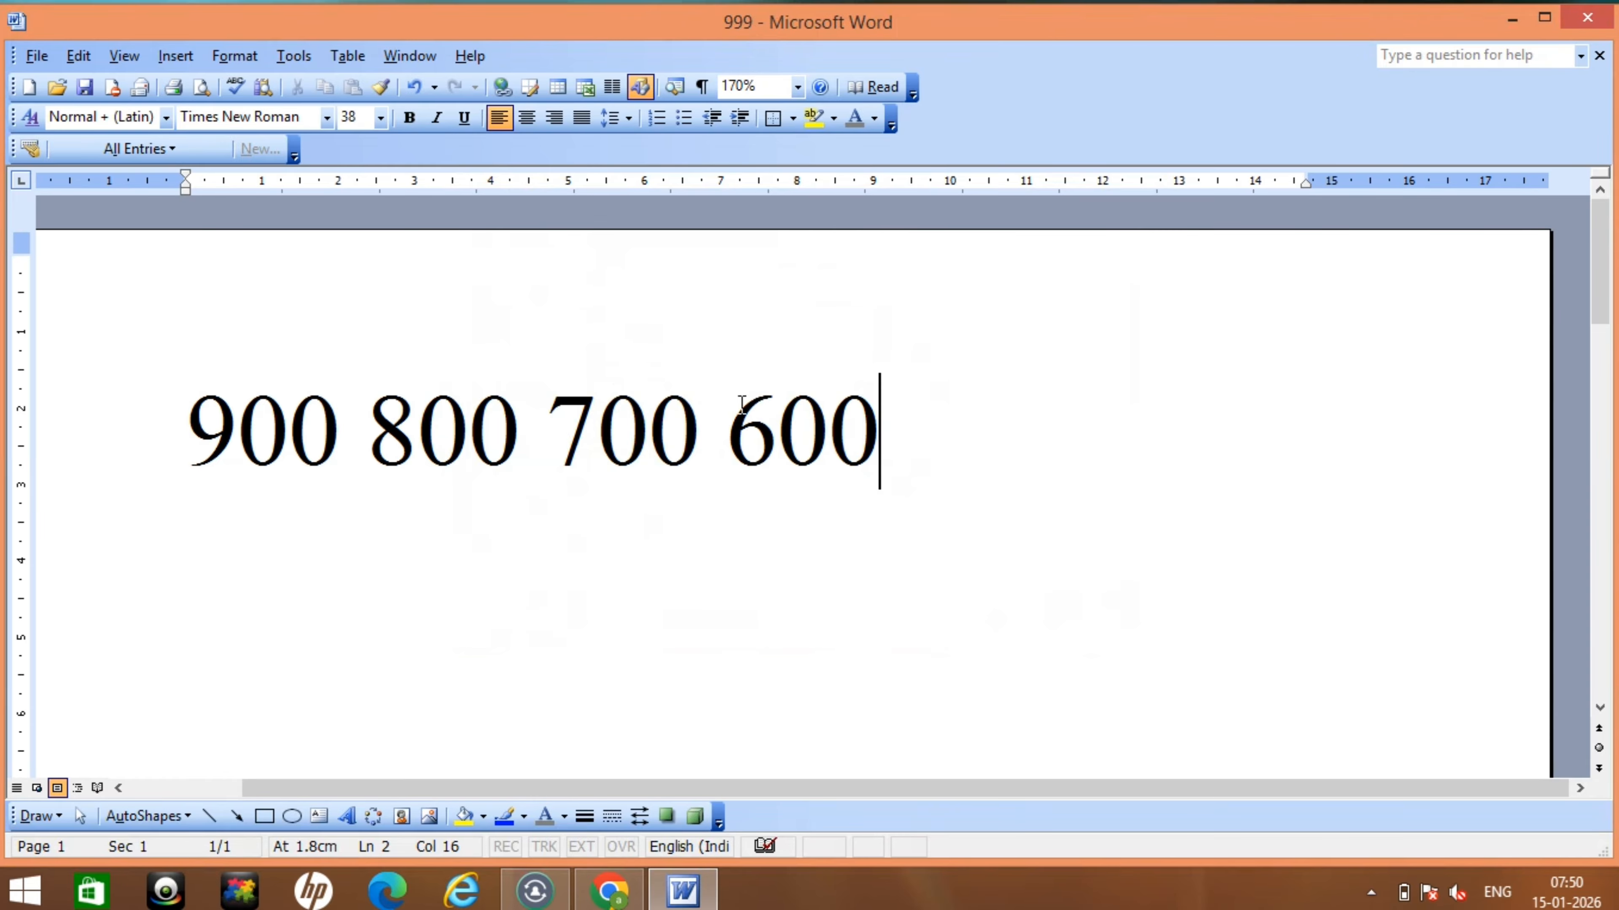
Create a new blank document and increase its font size to 27.
{"action": "key", "text": "ctrl+n"}
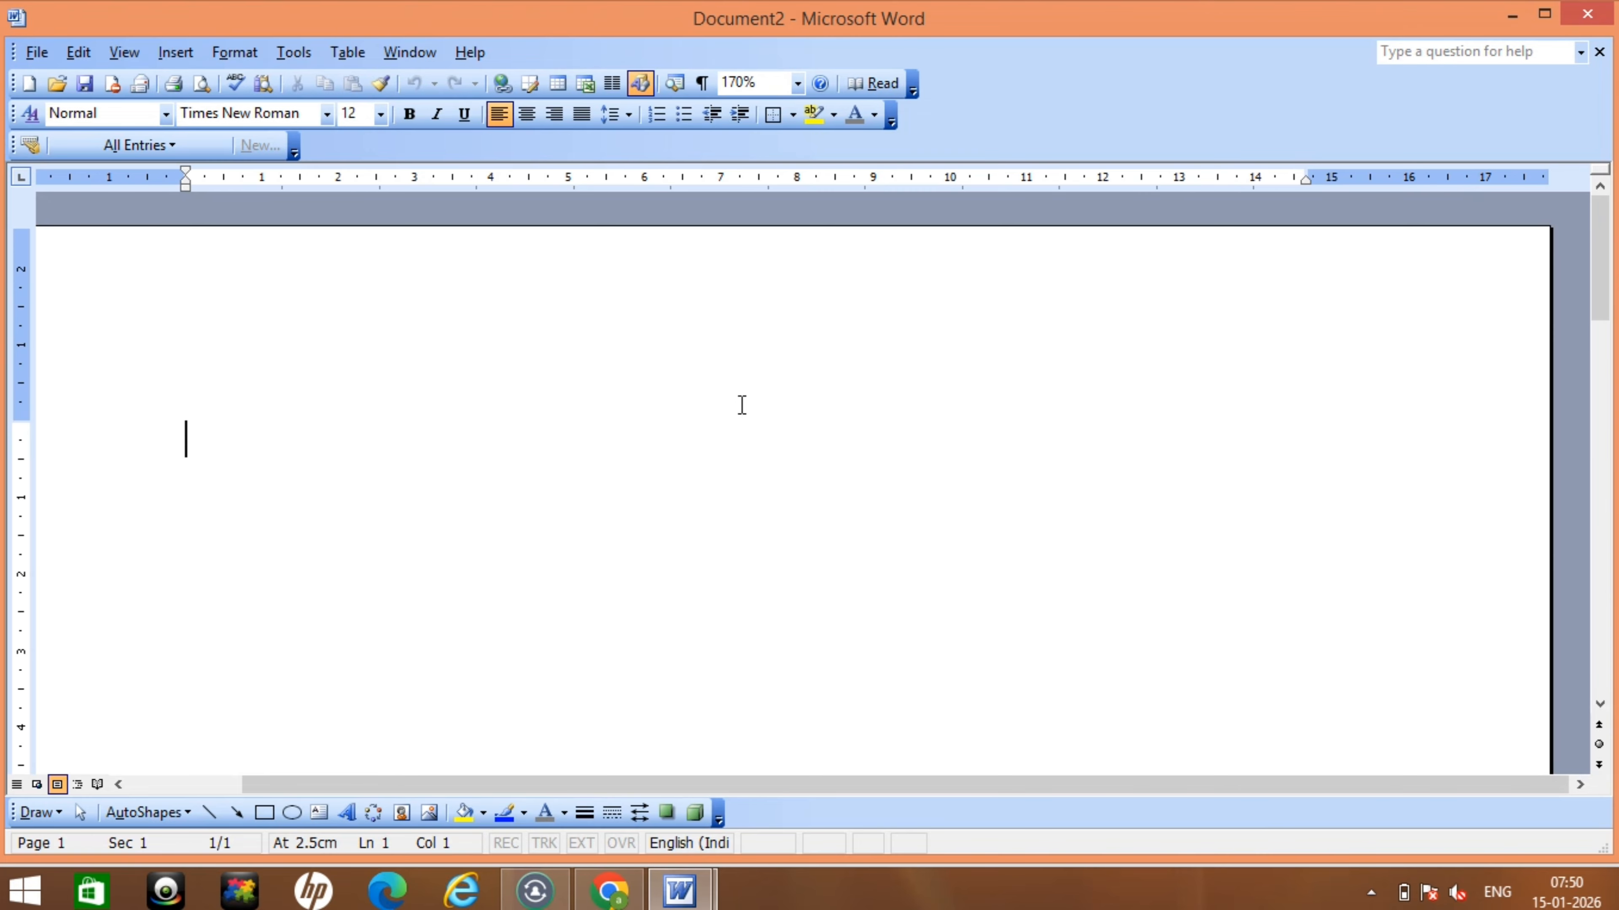
{"action": "key", "text": "ctrl+bracketright"}
{"action": "key", "text": "ctrl+bracketright"}
{"action": "key", "text": "ctrl+bracketright"}
{"action": "key", "text": "ctrl+bracketright"}
{"action": "key", "text": "ctrl+bracketright"}
{"action": "key", "text": "ctrl+bracketright"}
{"action": "key", "text": "ctrl+bracketright"}
{"action": "key", "text": "ctrl+bracketright"}
{"action": "key", "text": "ctrl+bracketright"}
{"action": "key", "text": "ctrl+bracketright"}
{"action": "key", "text": "ctrl+bracketright"}
{"action": "key", "text": "ctrl+bracketright"}
{"action": "key", "text": "ctrl+bracketright"}
{"action": "key", "text": "ctrl+bracketright"}
{"action": "key", "text": "ctrl+bracketright"}
Enter the numbers 5646464, 256345654 and 523541 on three separate lines.
{"action": "type", "text": "5646464"}
{"action": "key", "text": "Return"}
{"action": "type", "text": "256345654"}
{"action": "key", "text": "Return"}
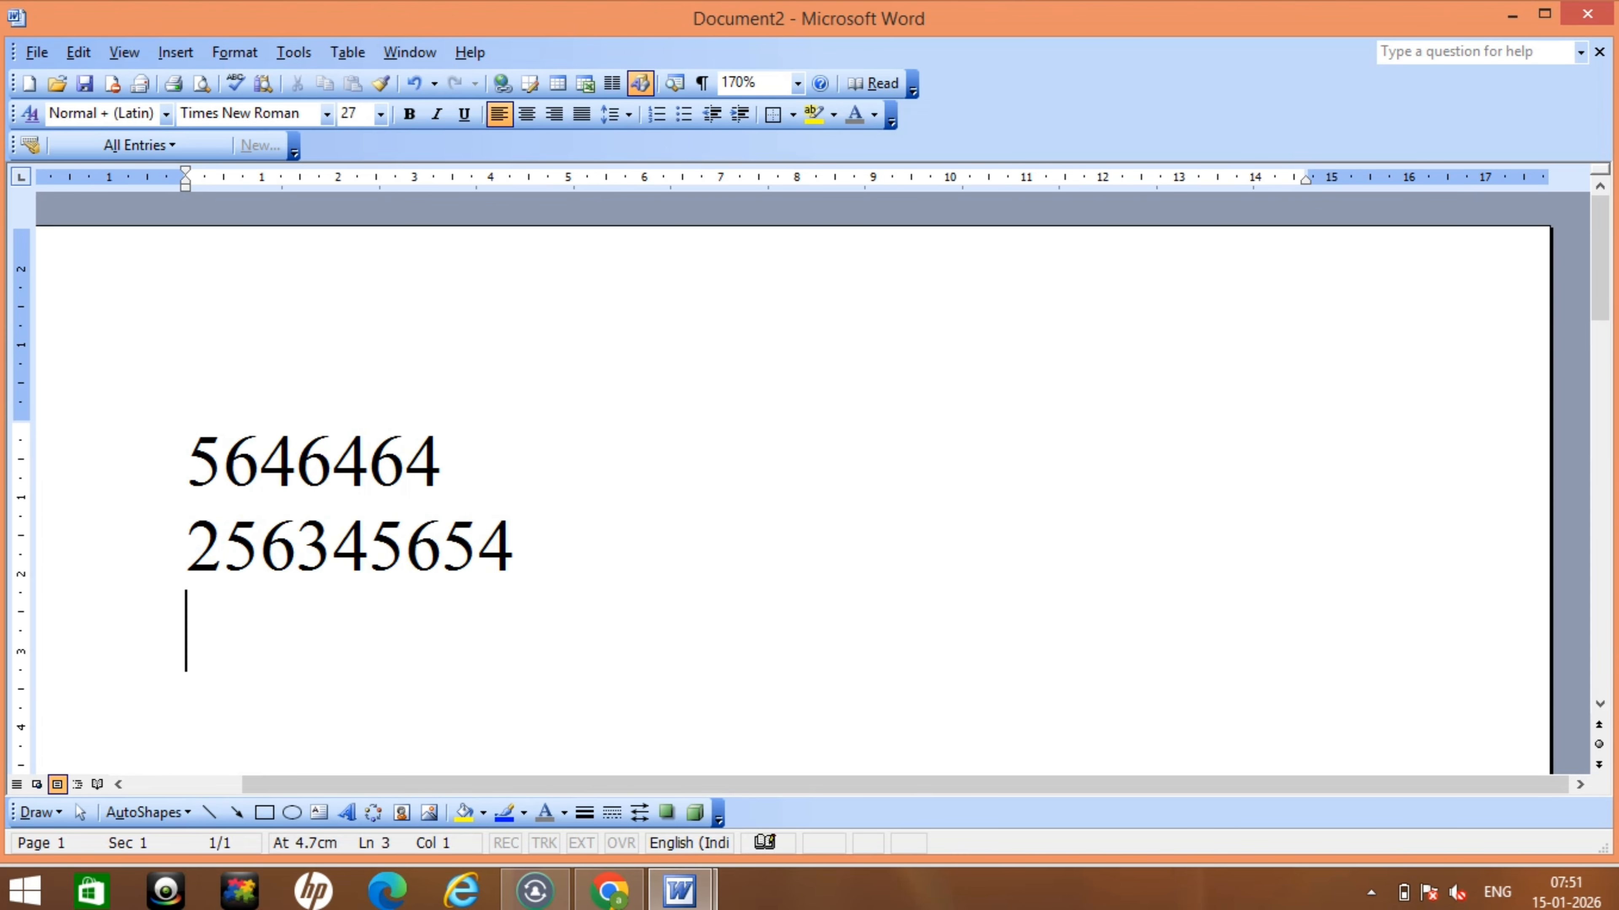
{"action": "type", "text": "523541"}
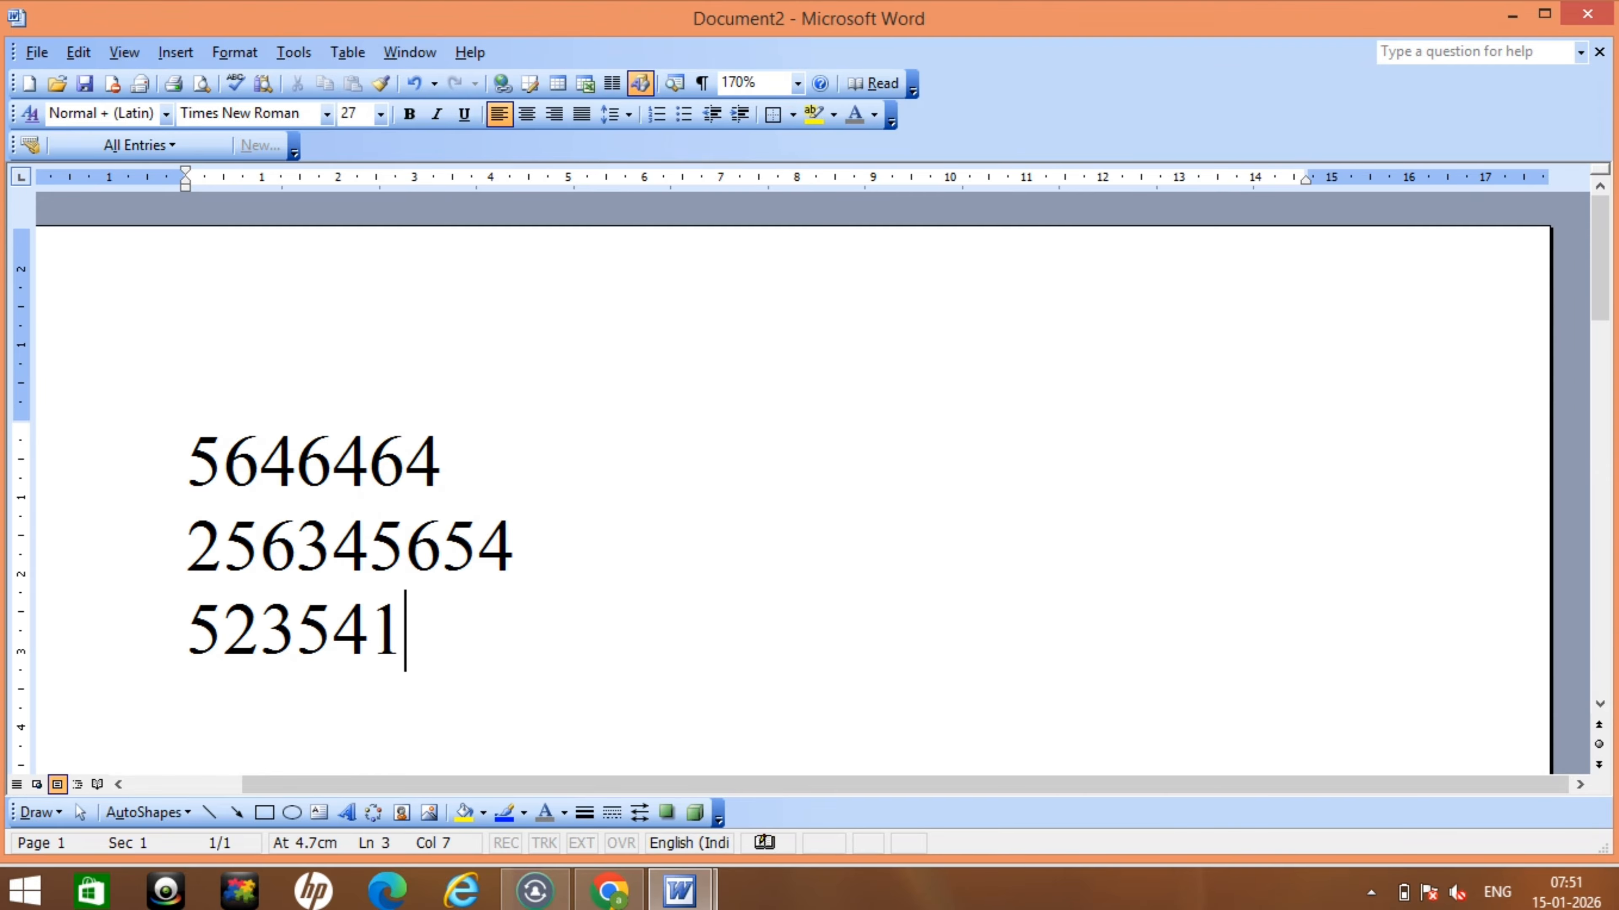
{"action": "key", "text": "ctrl+s"}
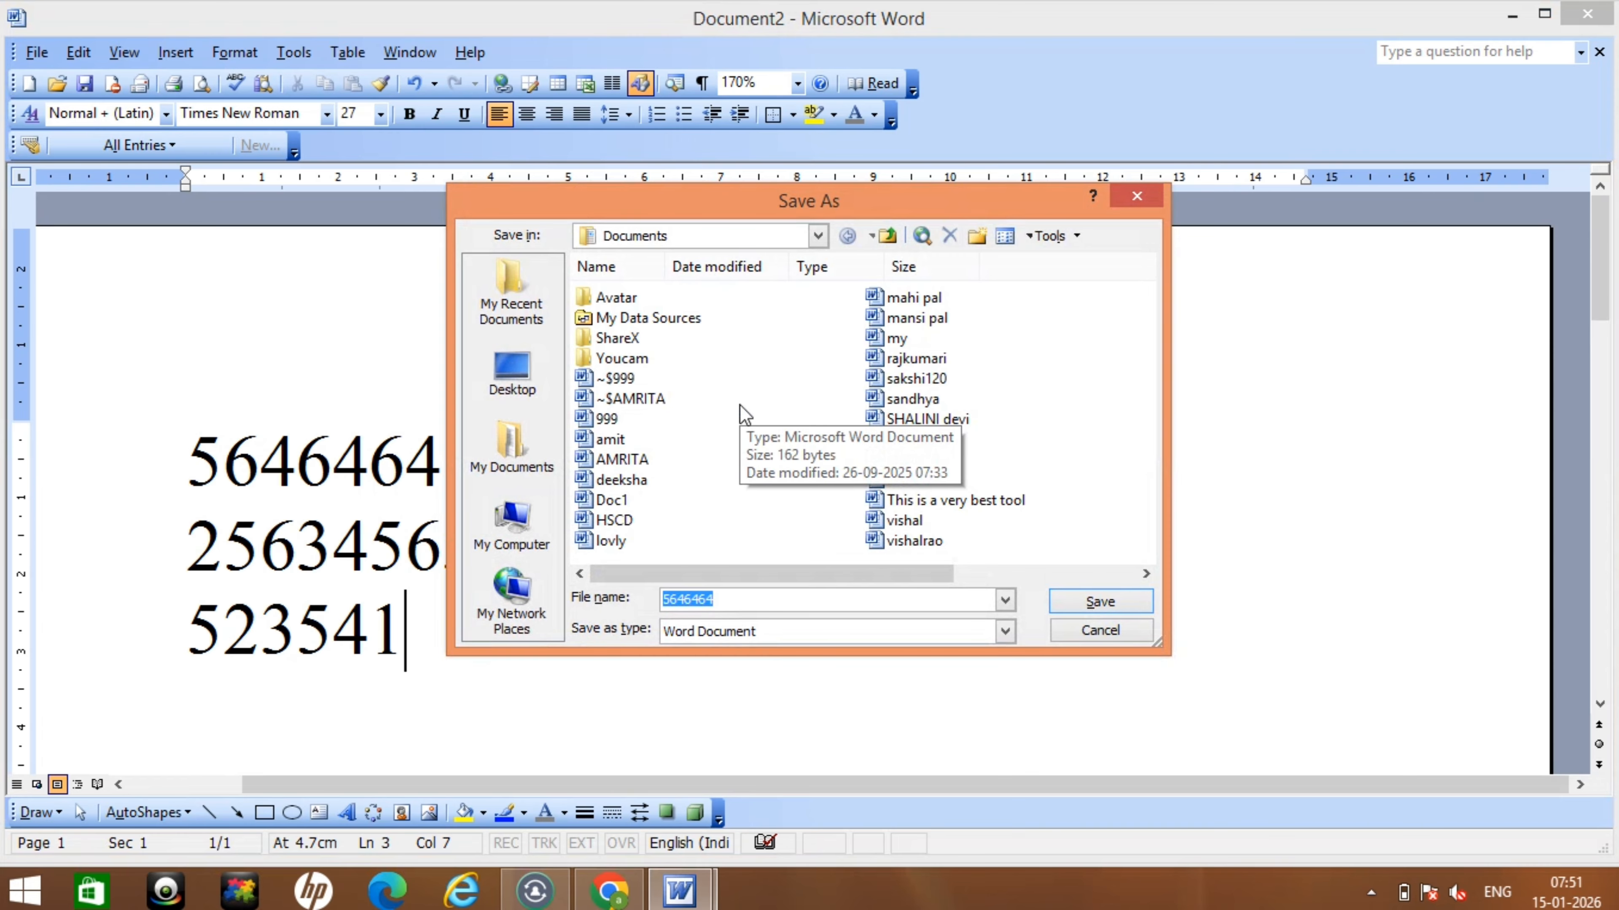
{"action": "type", "text": "www"}
{"action": "key", "text": "Return"}
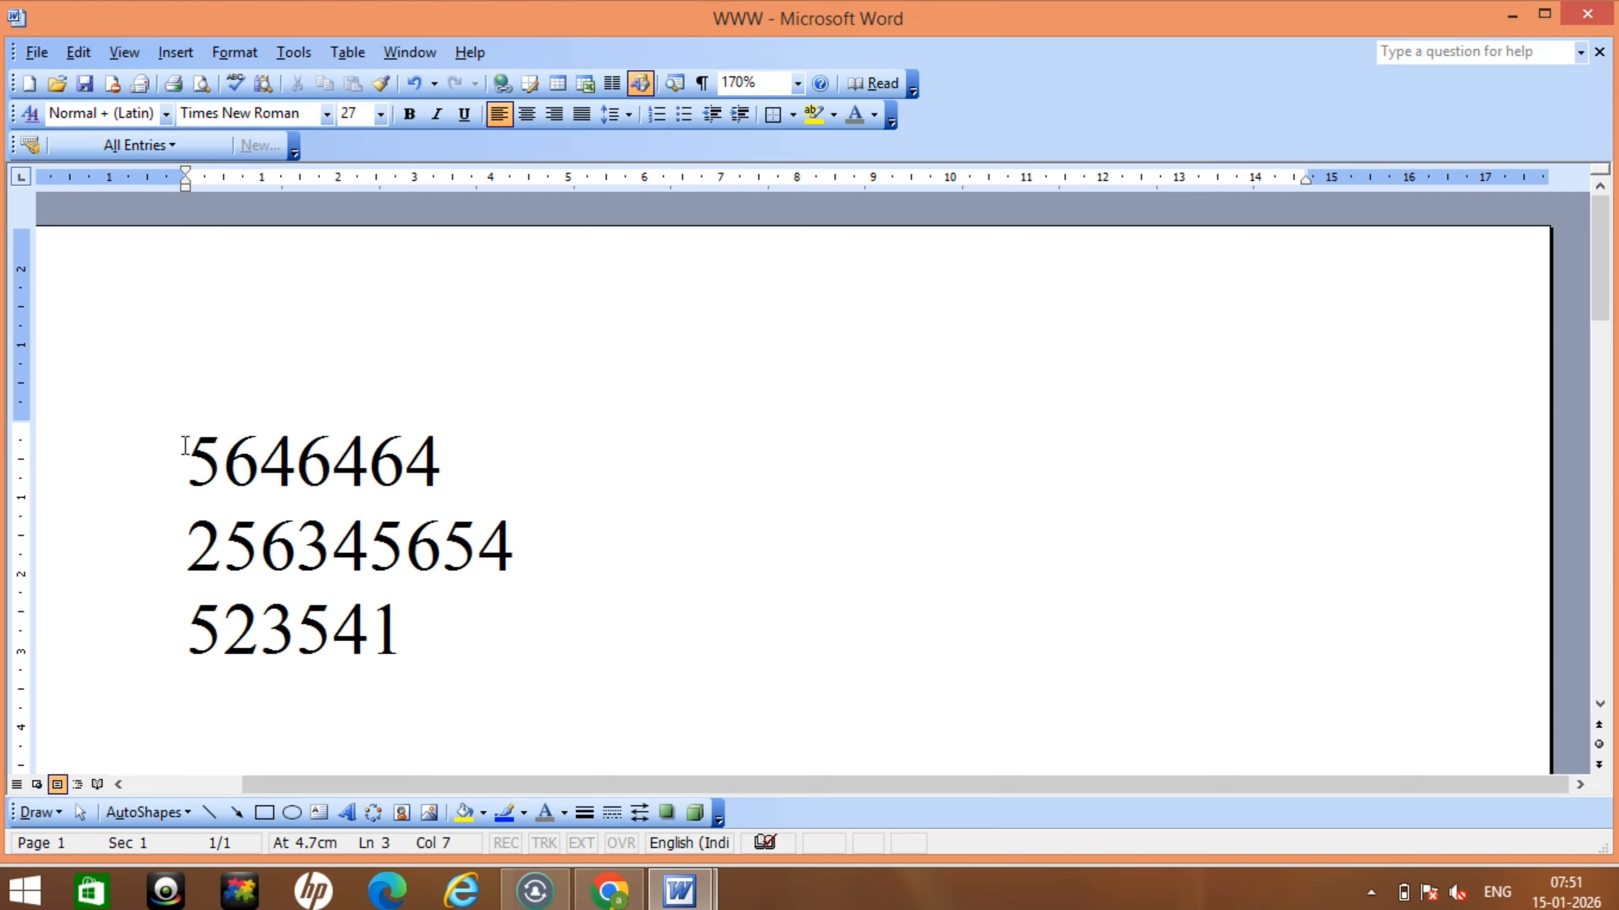
{"action": "left_click_drag", "start_coordinate": [186, 459], "coordinate": [654, 670]}
{"action": "left_click", "coordinate": [615, 427]}
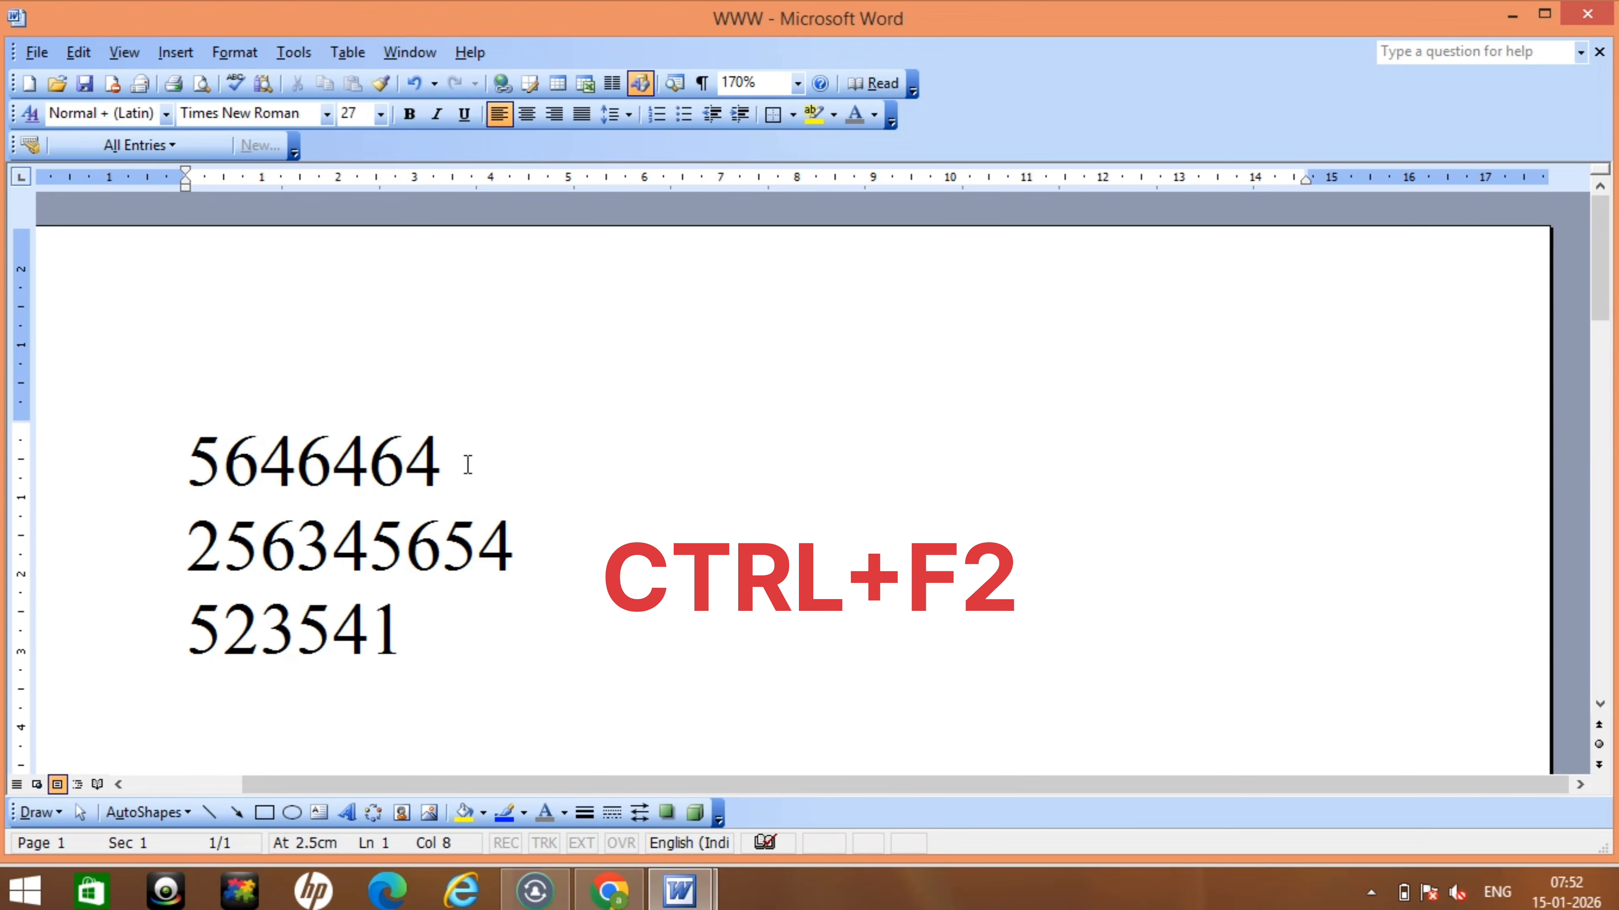
Check the page in print preview twice, returning to the editing view each time.
{"action": "key", "text": "ctrl+F2"}
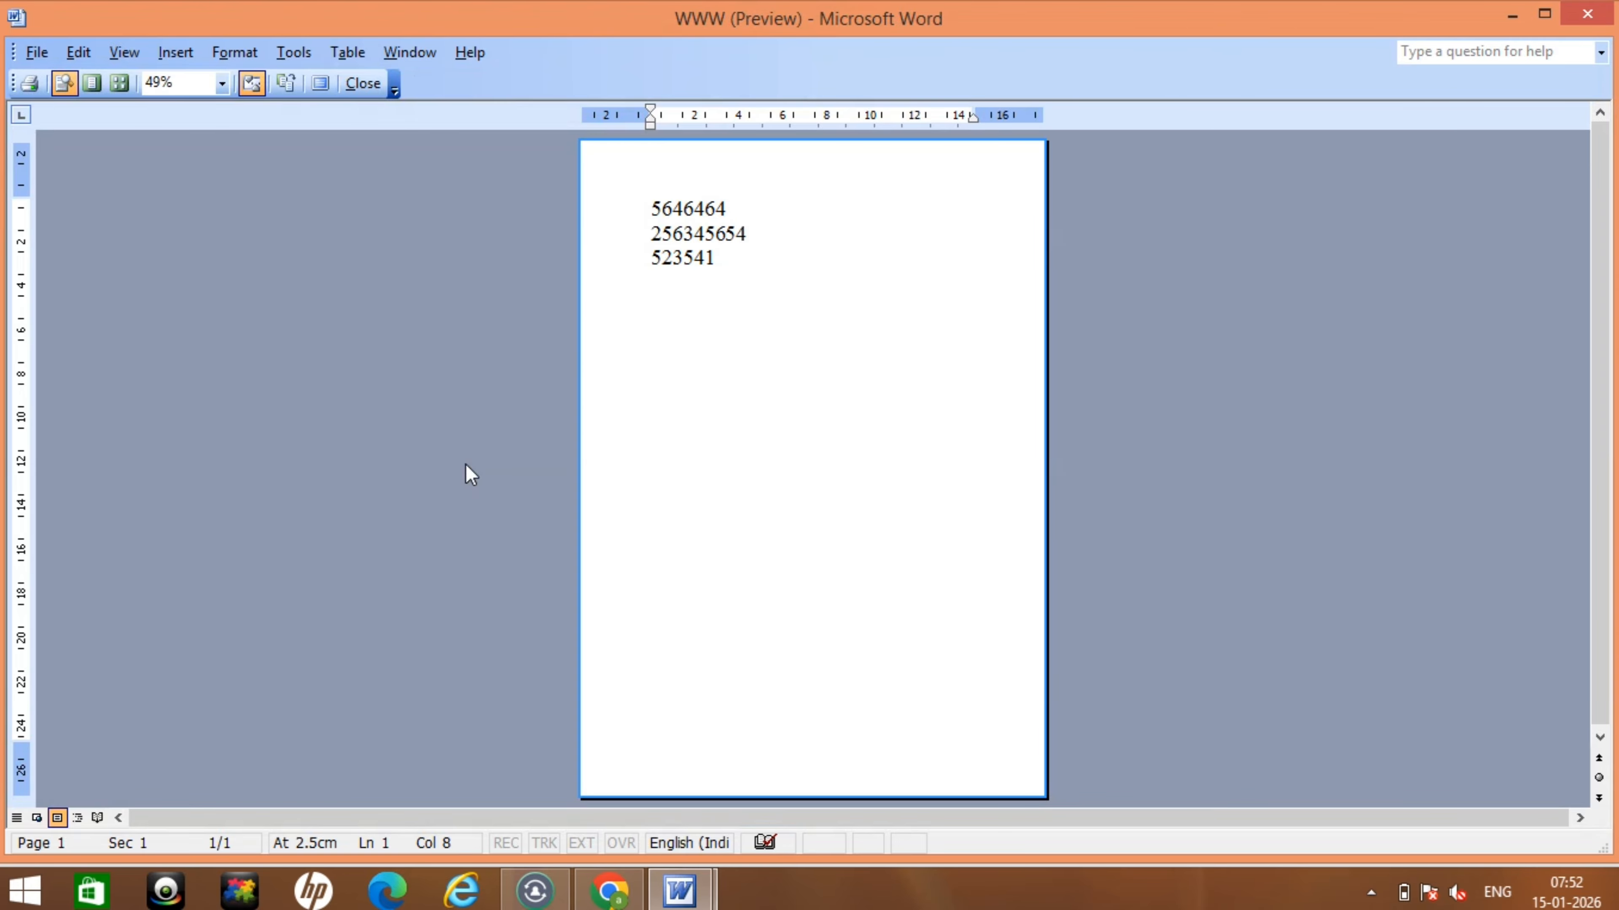
{"action": "key", "text": "ctrl+F2"}
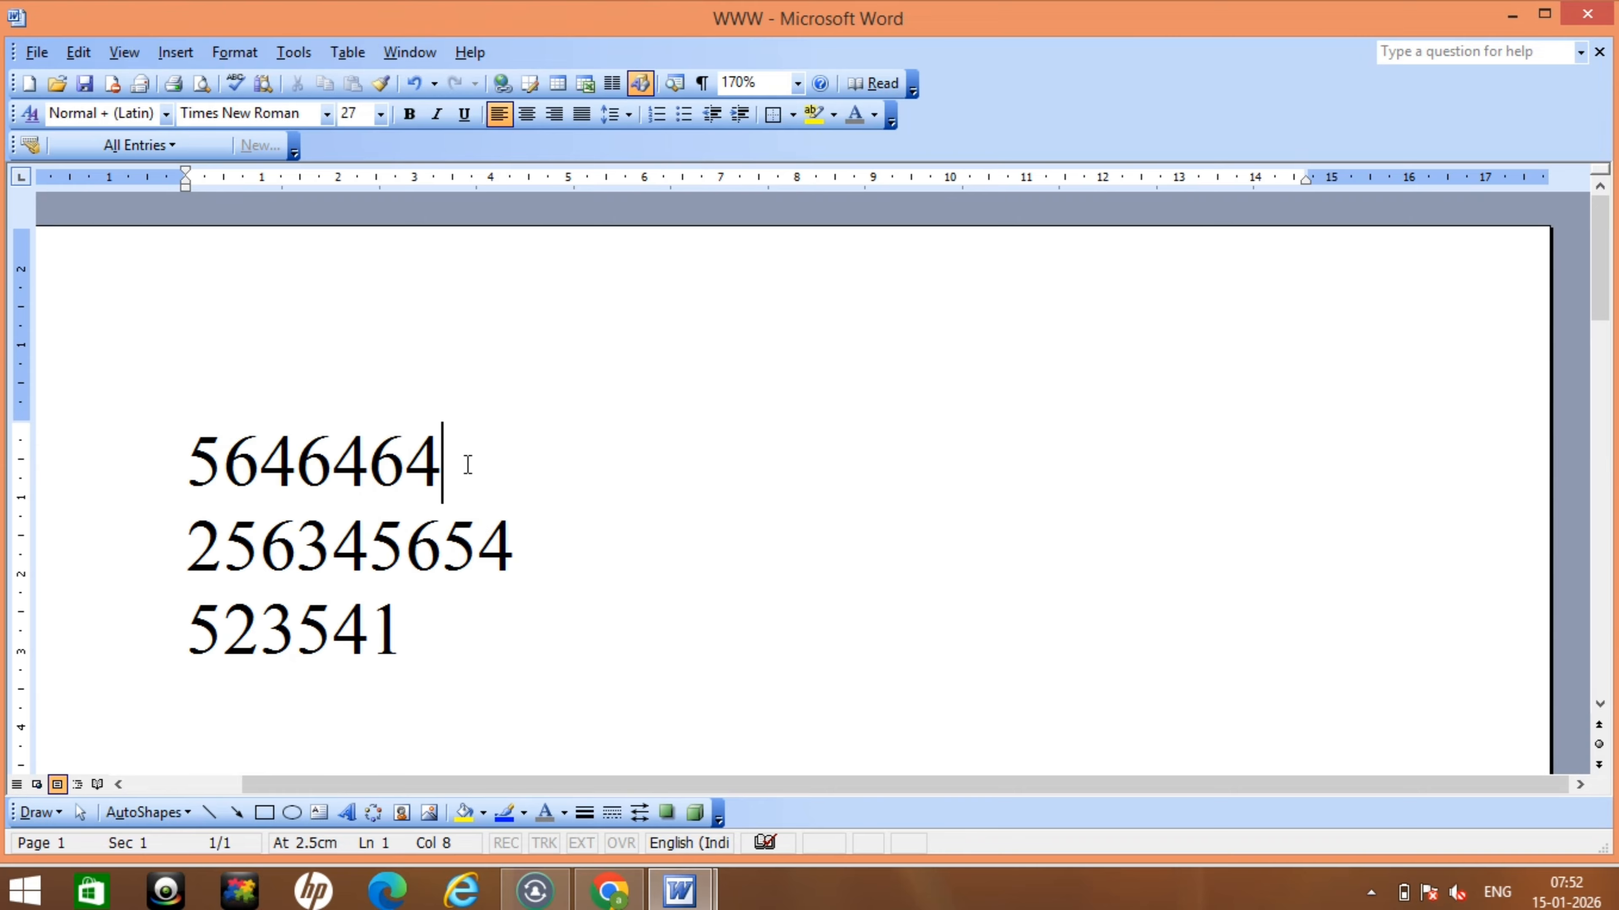
{"action": "key", "text": "ctrl+F2"}
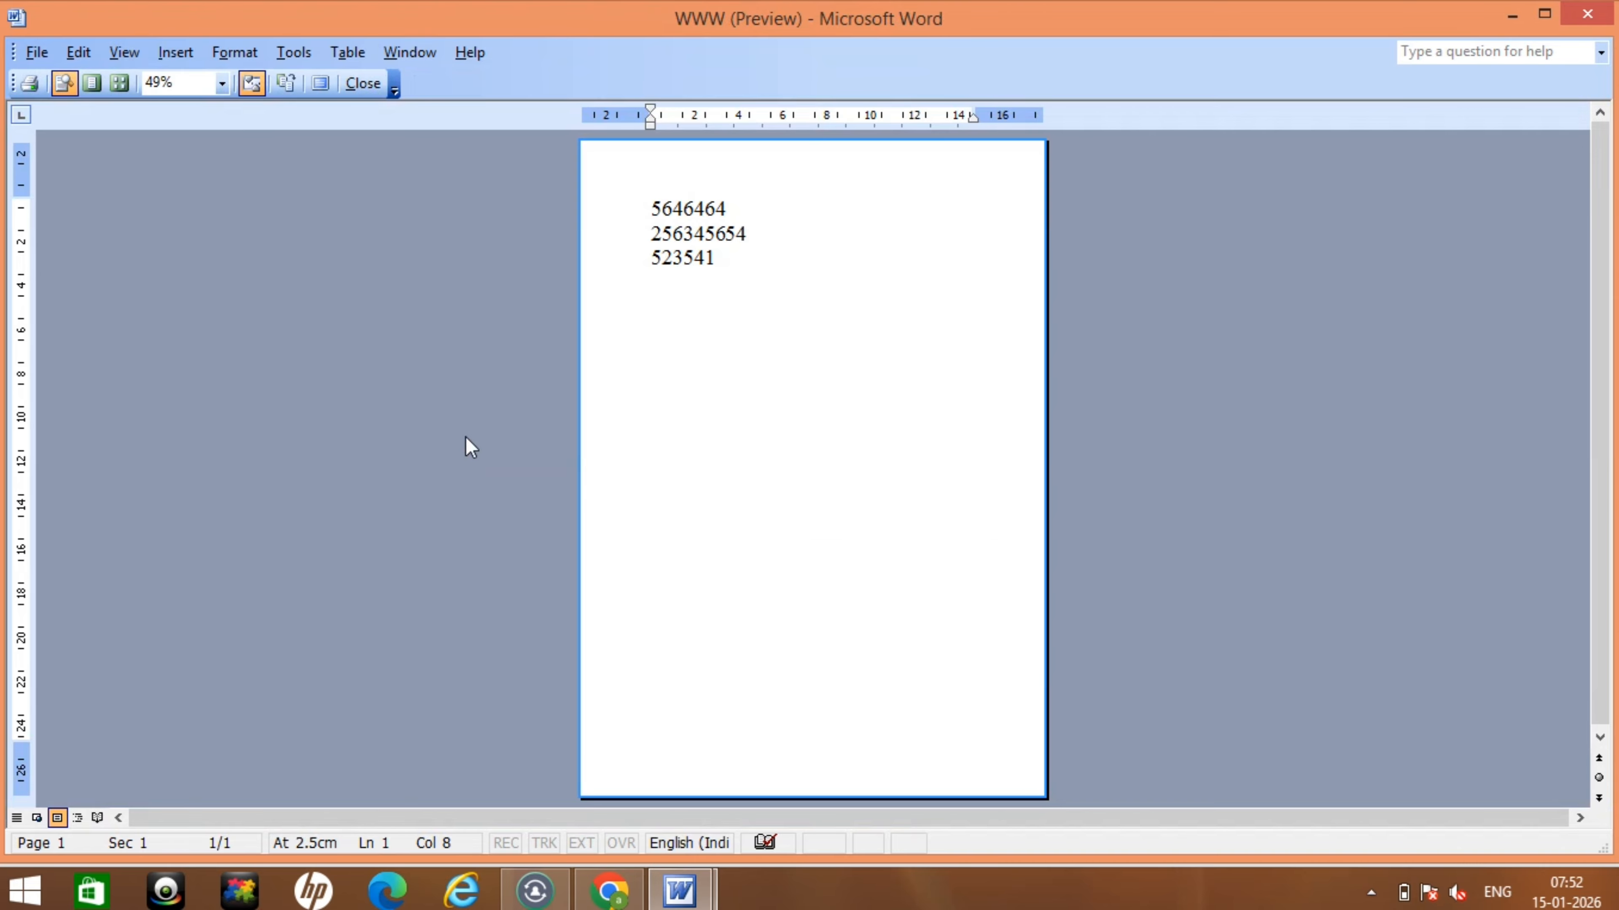
{"action": "left_click", "coordinate": [363, 84]}
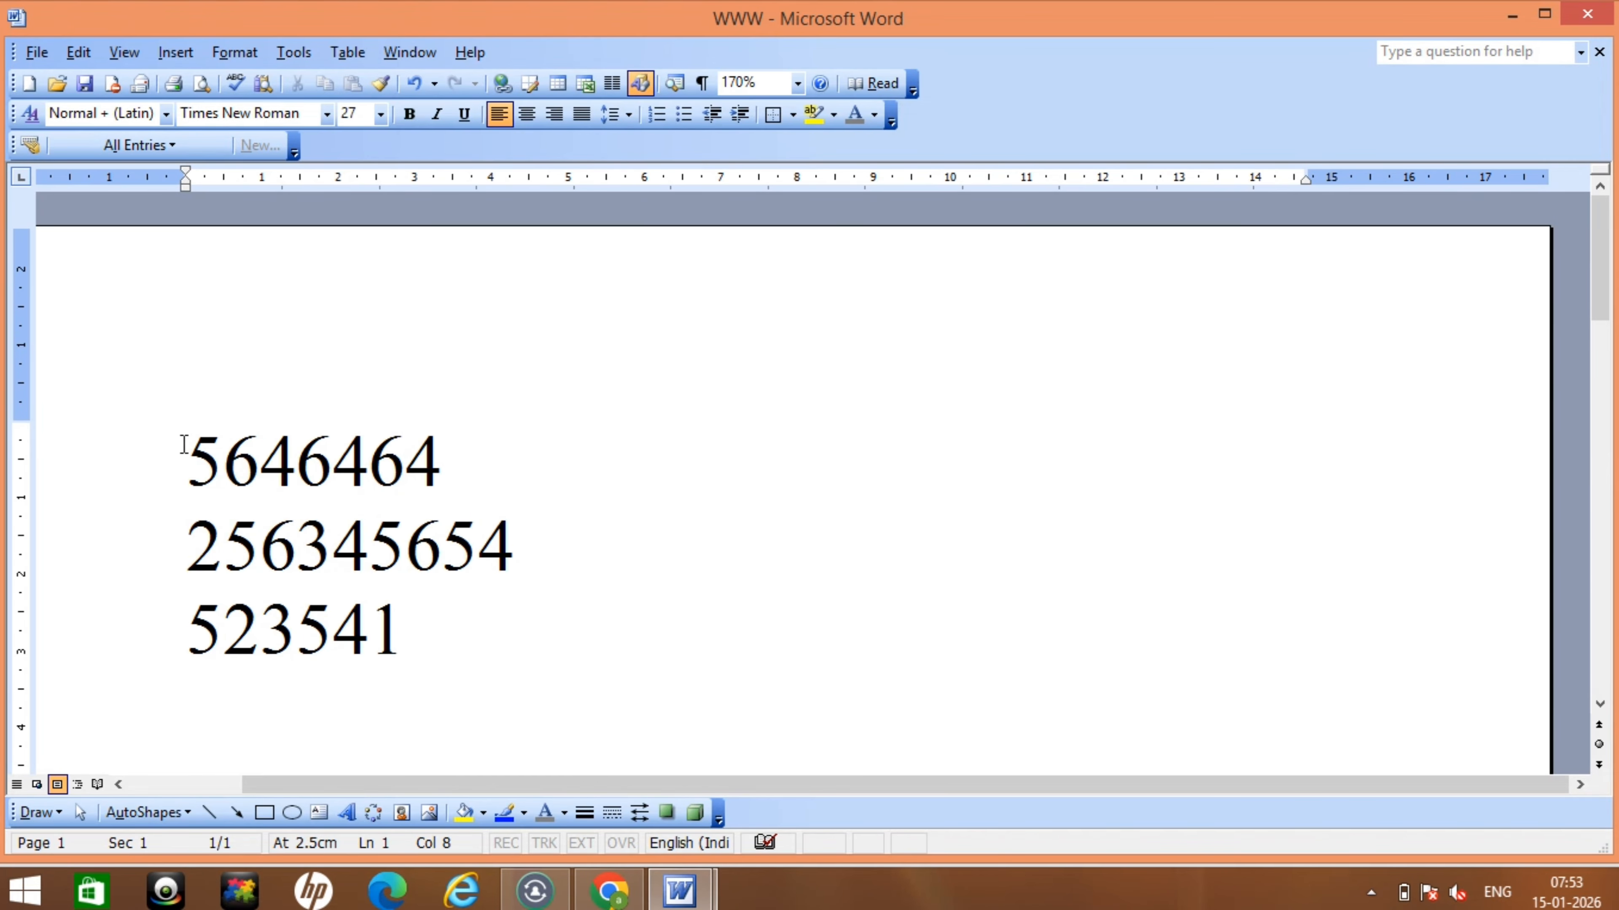
Delete the three lines of numbers and increase the font size to 36.
{"action": "left_click_drag", "start_coordinate": [183, 445], "coordinate": [478, 662]}
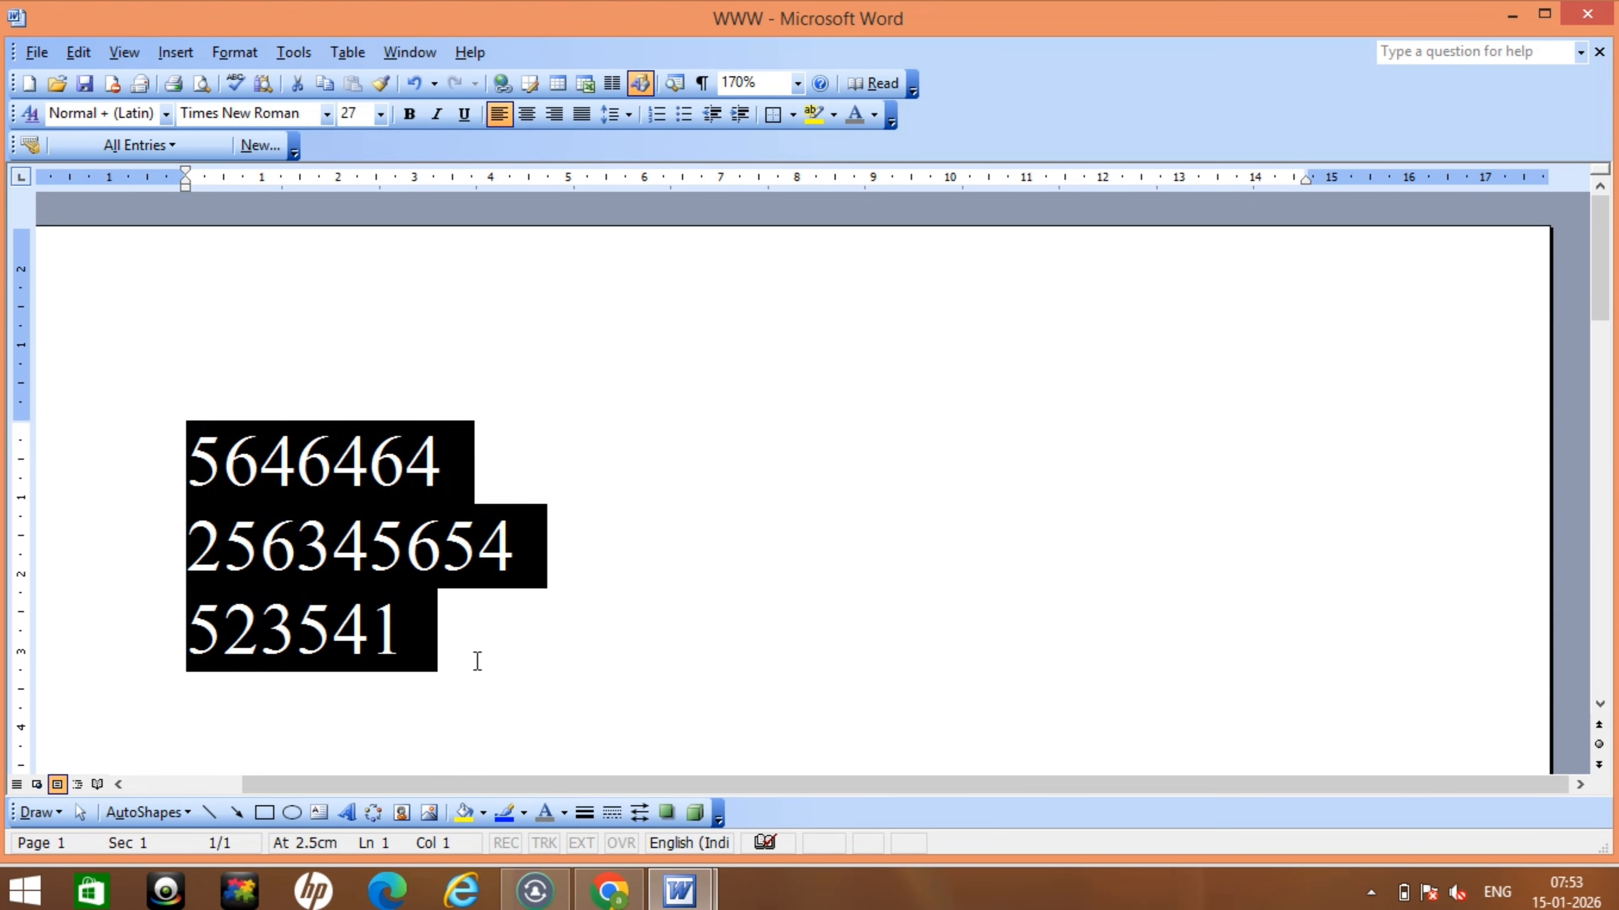
{"action": "key", "text": "Delete"}
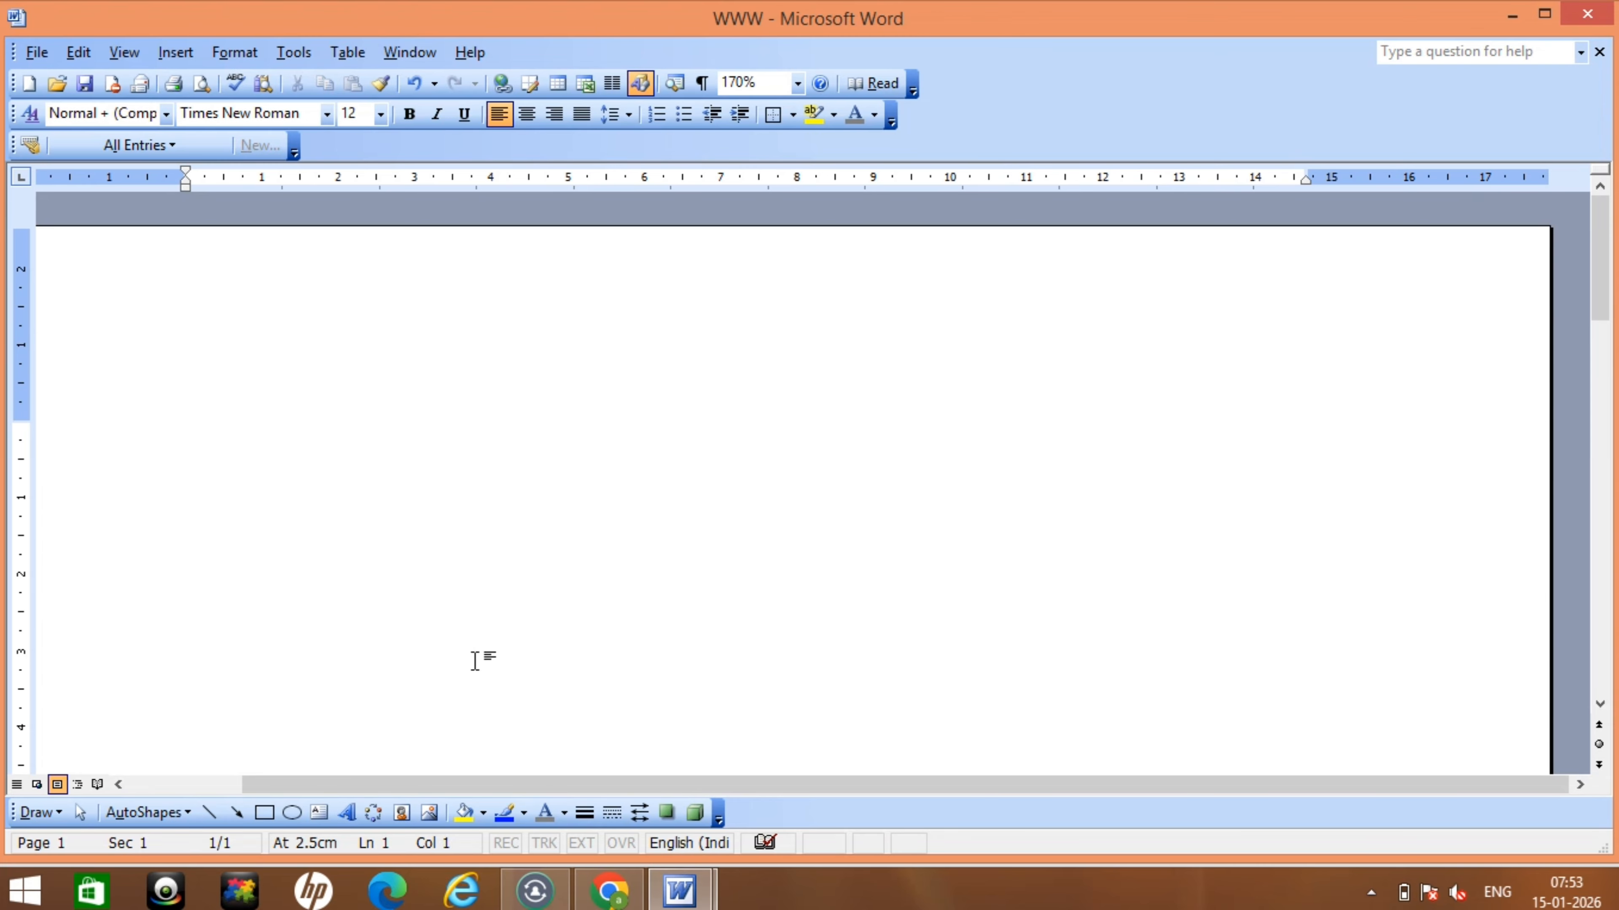
{"action": "key", "text": "ctrl+shift+period"}
{"action": "key", "text": "ctrl+shift+period"}
{"action": "key", "text": "ctrl+shift+period"}
{"action": "key", "text": "ctrl+shift+period"}
{"action": "key", "text": "ctrl+shift+period"}
{"action": "key", "text": "ctrl+shift+period"}
{"action": "key", "text": "ctrl+shift+period"}
{"action": "key", "text": "ctrl+shift+period"}
{"action": "key", "text": "ctrl+shift+period"}
Enter the sample text "HFDFGJFHGBJHBJHBFBDJHBVFDHHBFDHBFFGDFDGHHJBJFBBFBBFH" as one continuous paragraph.
{"action": "type", "text": "HFDFGJFHGBJHB"}
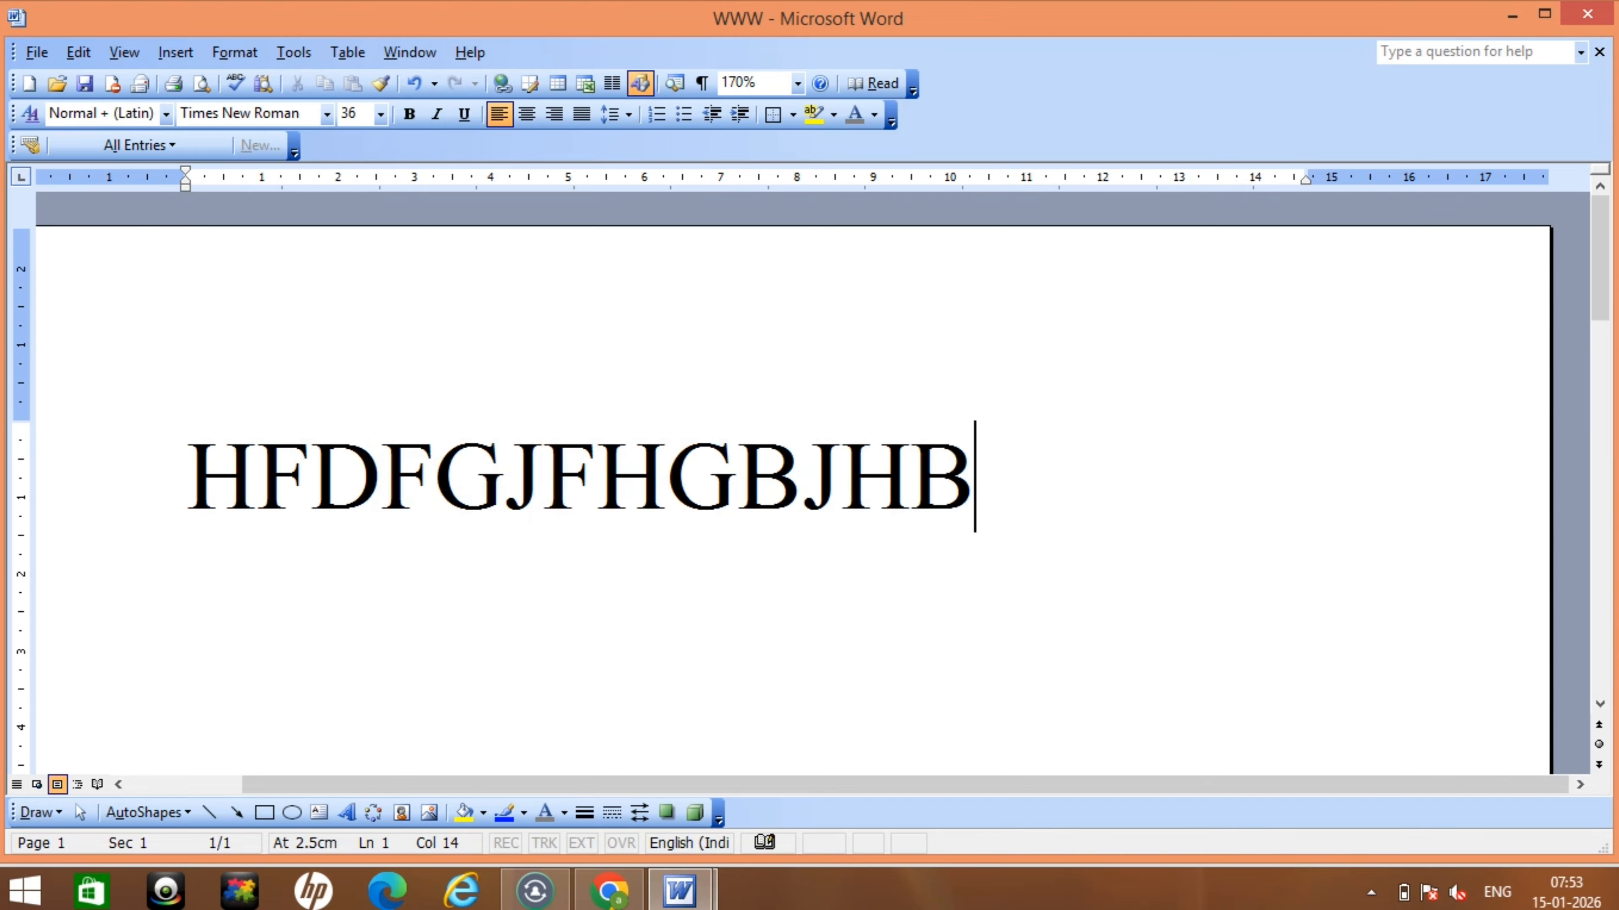
{"action": "type", "text": "JHBFBDJHB"}
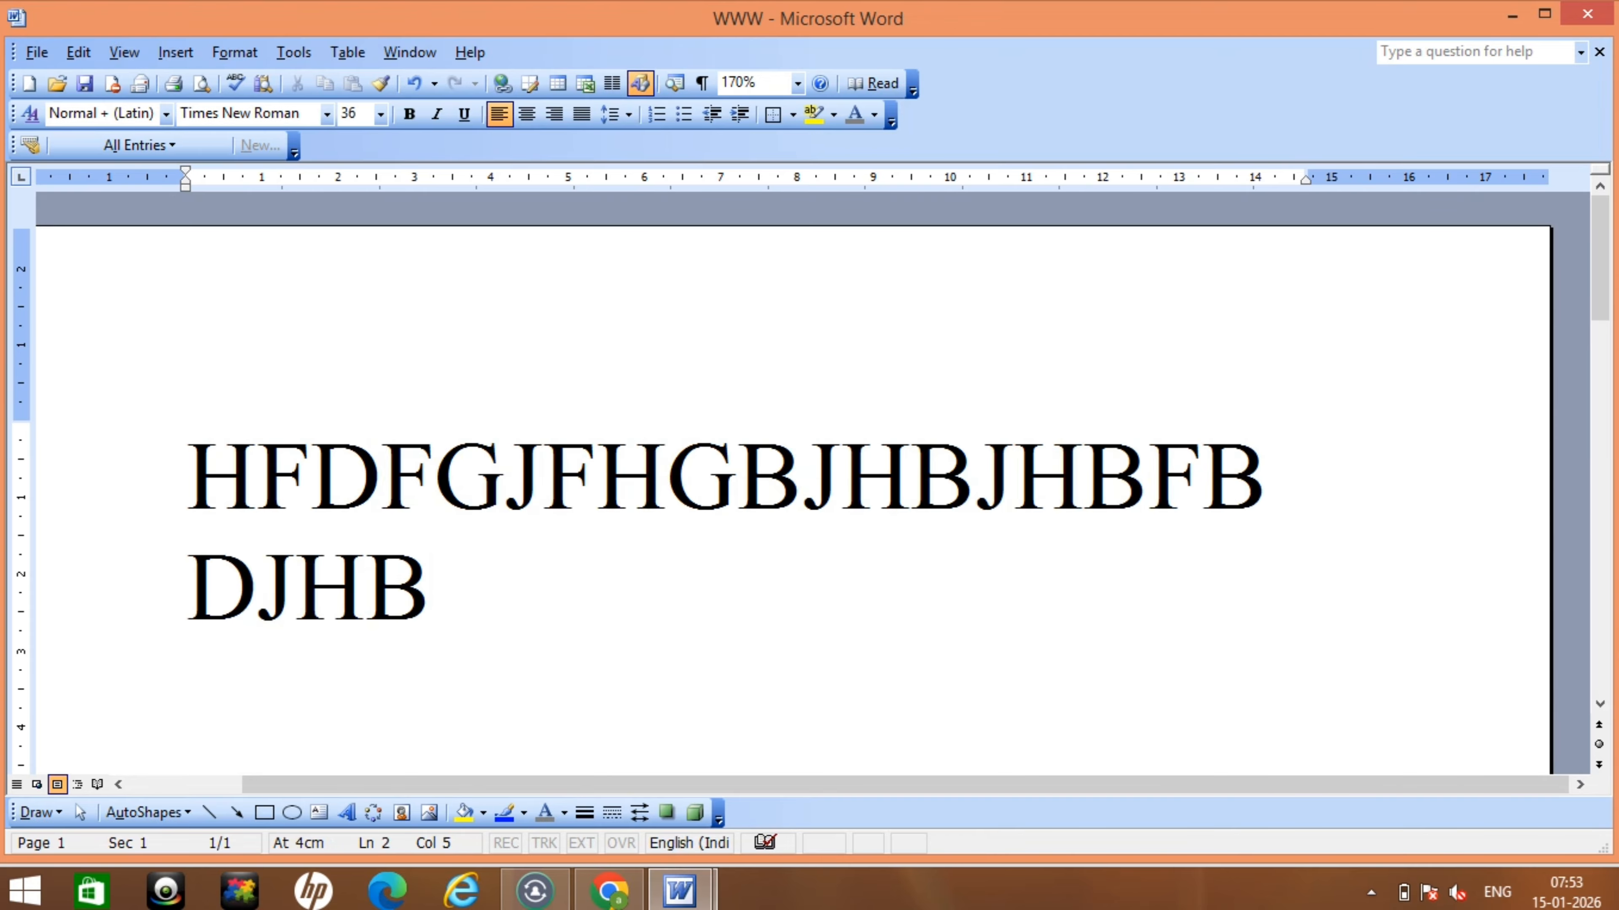
{"action": "type", "text": "VFDHHBFDHBFFGDFDGHHJBJFBBFBBFHBF"}
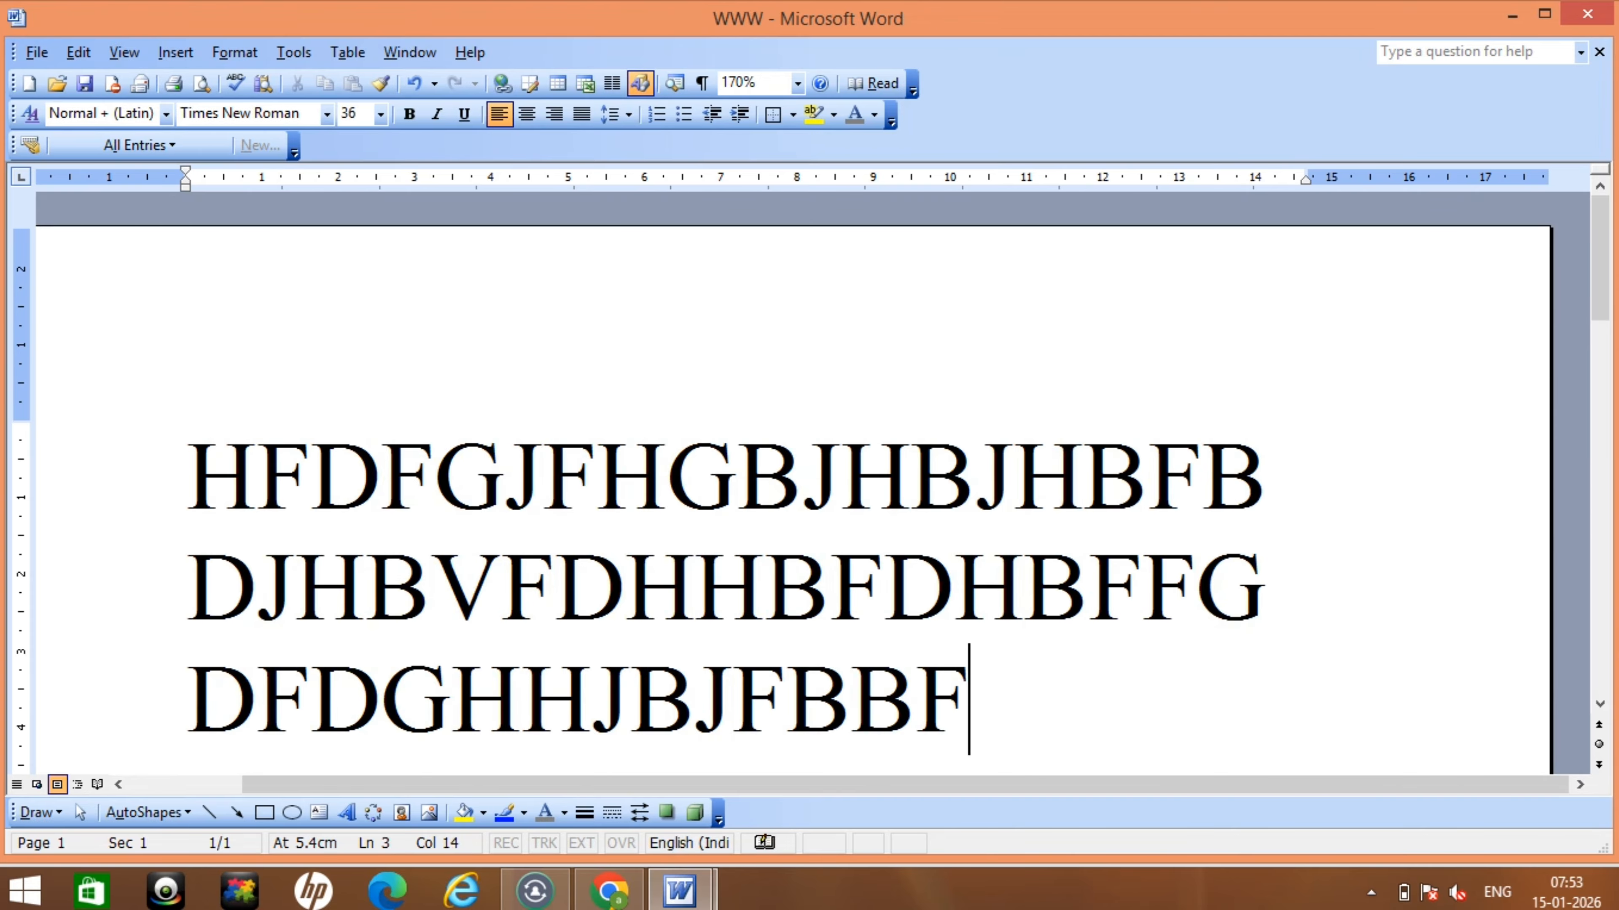
{"action": "key", "text": "BackSpace"}
{"action": "key", "text": "BackSpace"}
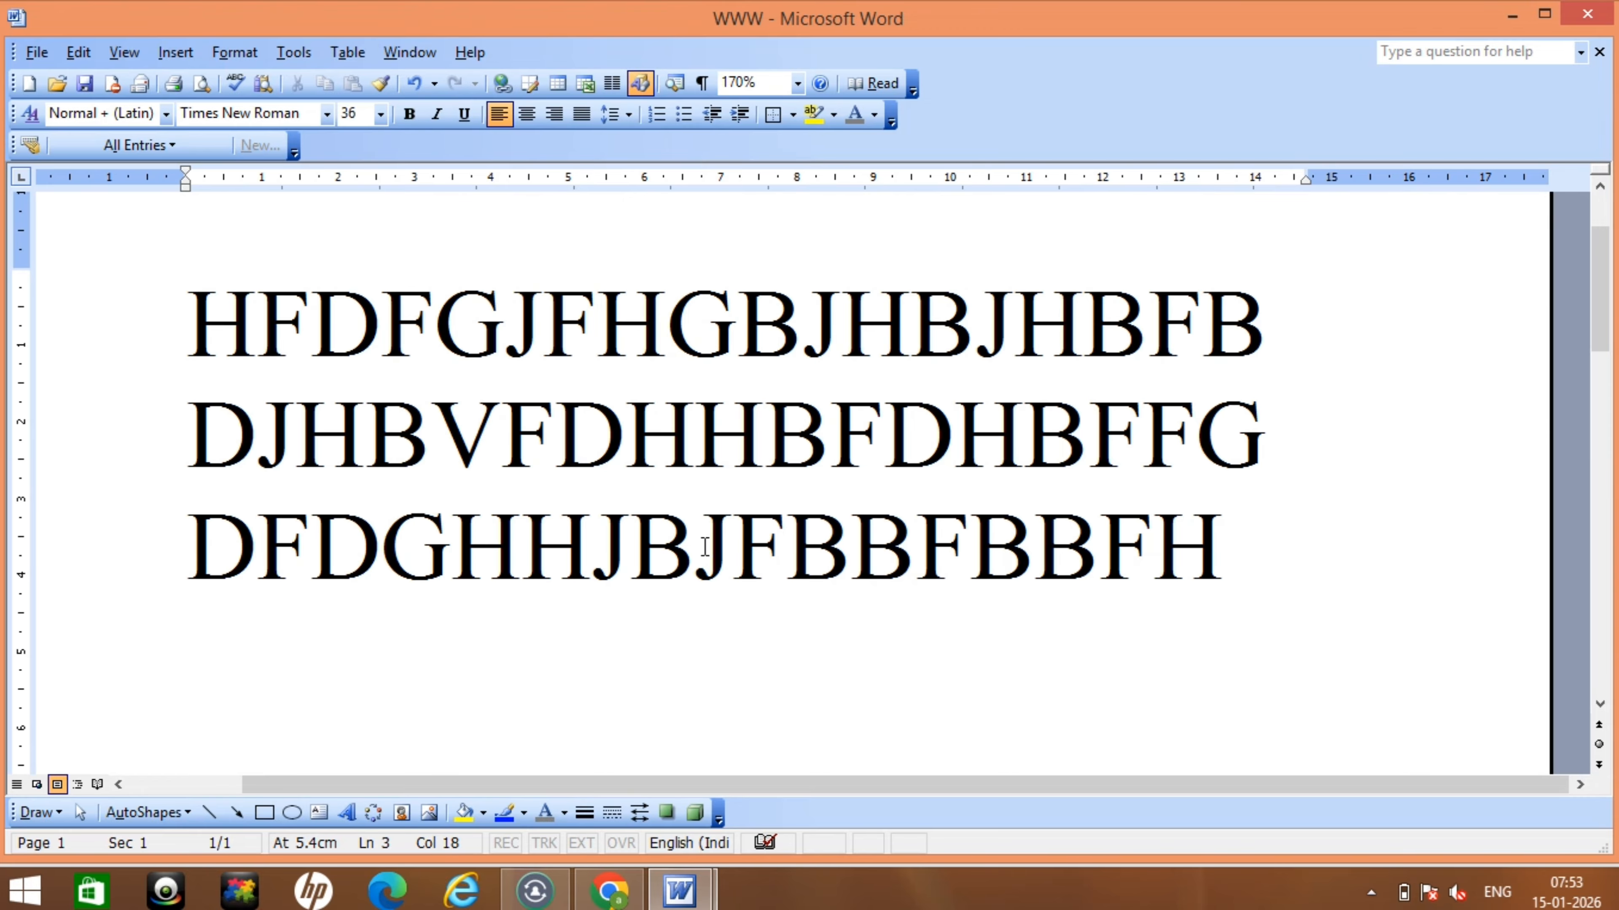
Centre all the text, trying left alignment in between for comparison.
{"action": "key", "text": "ctrl+a"}
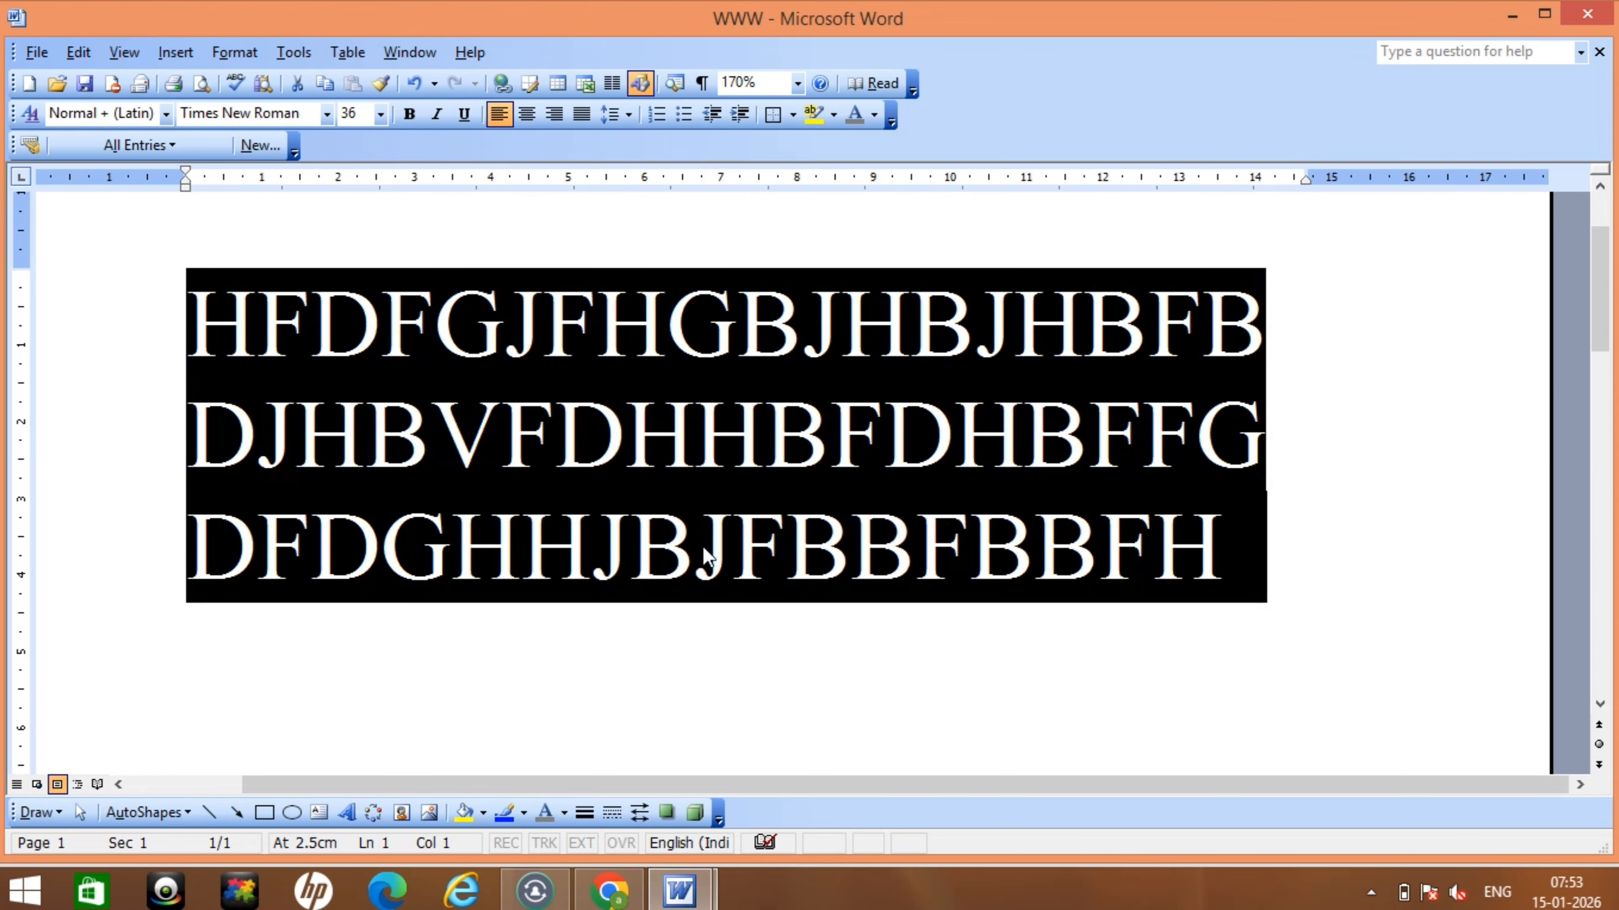
{"action": "key", "text": "ctrl+e"}
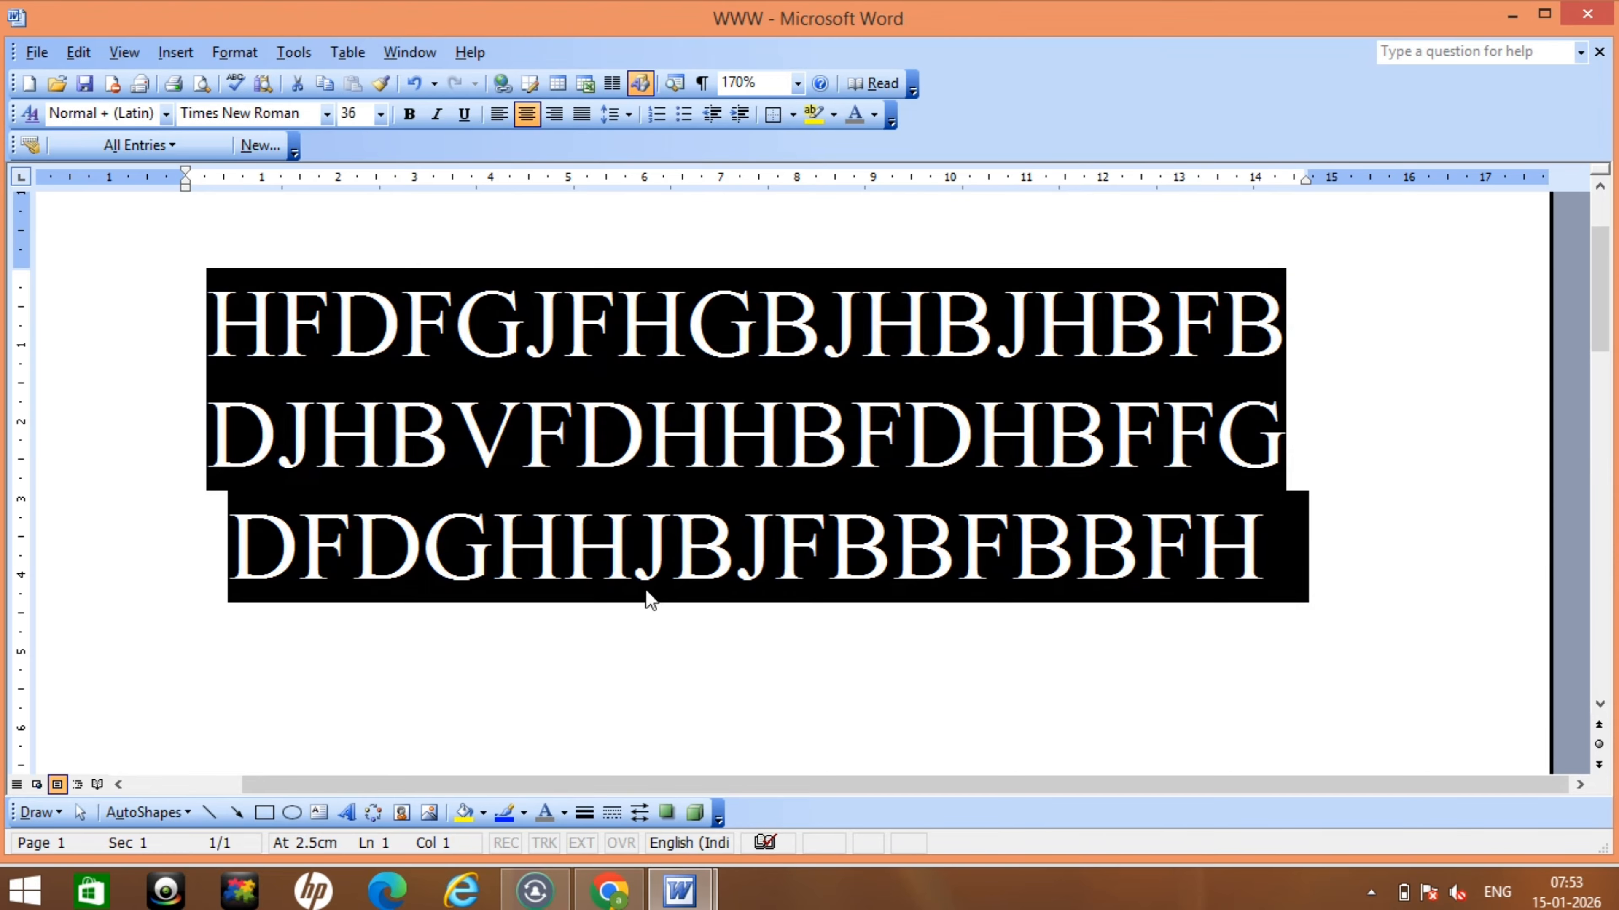
{"action": "key", "text": "ctrl+l"}
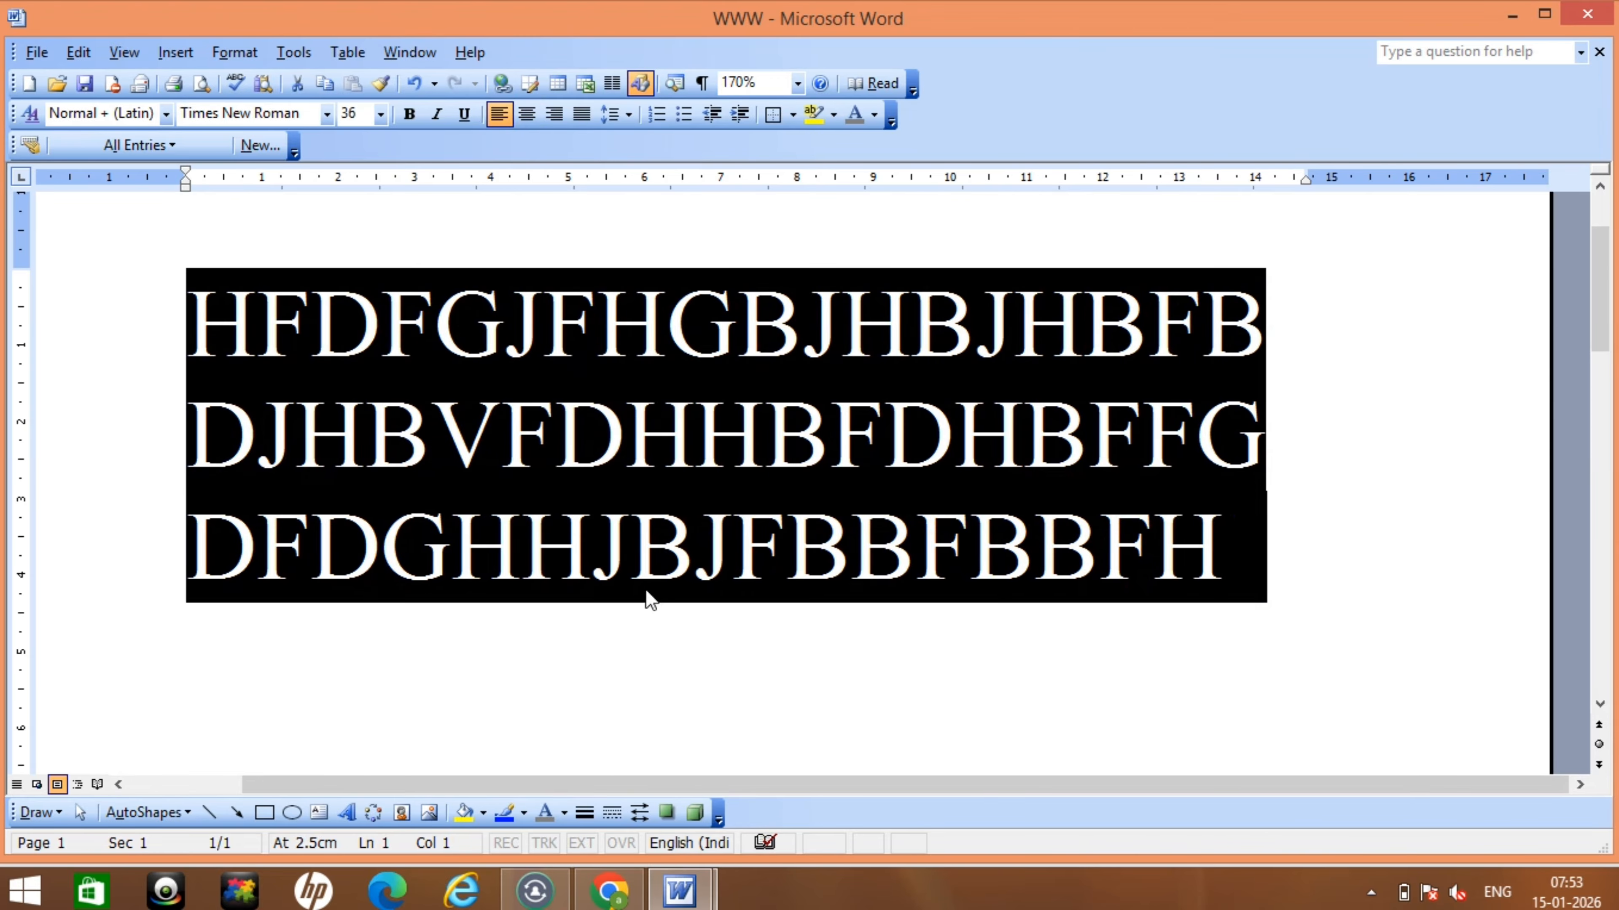
{"action": "key", "text": "ctrl+e"}
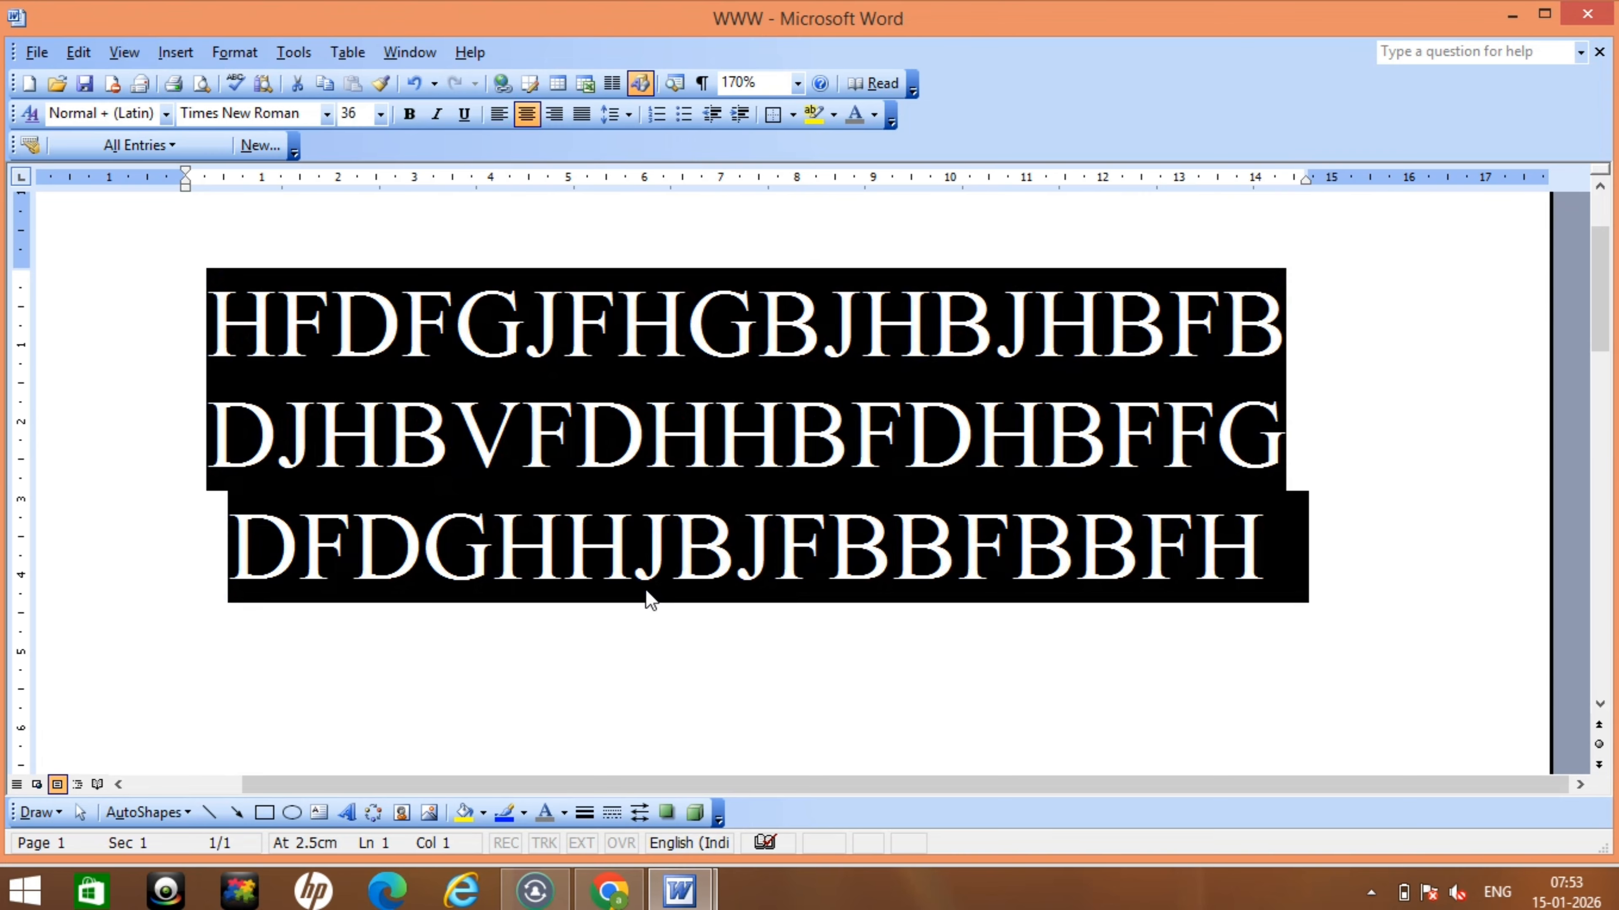
{"action": "left_click", "coordinate": [671, 519]}
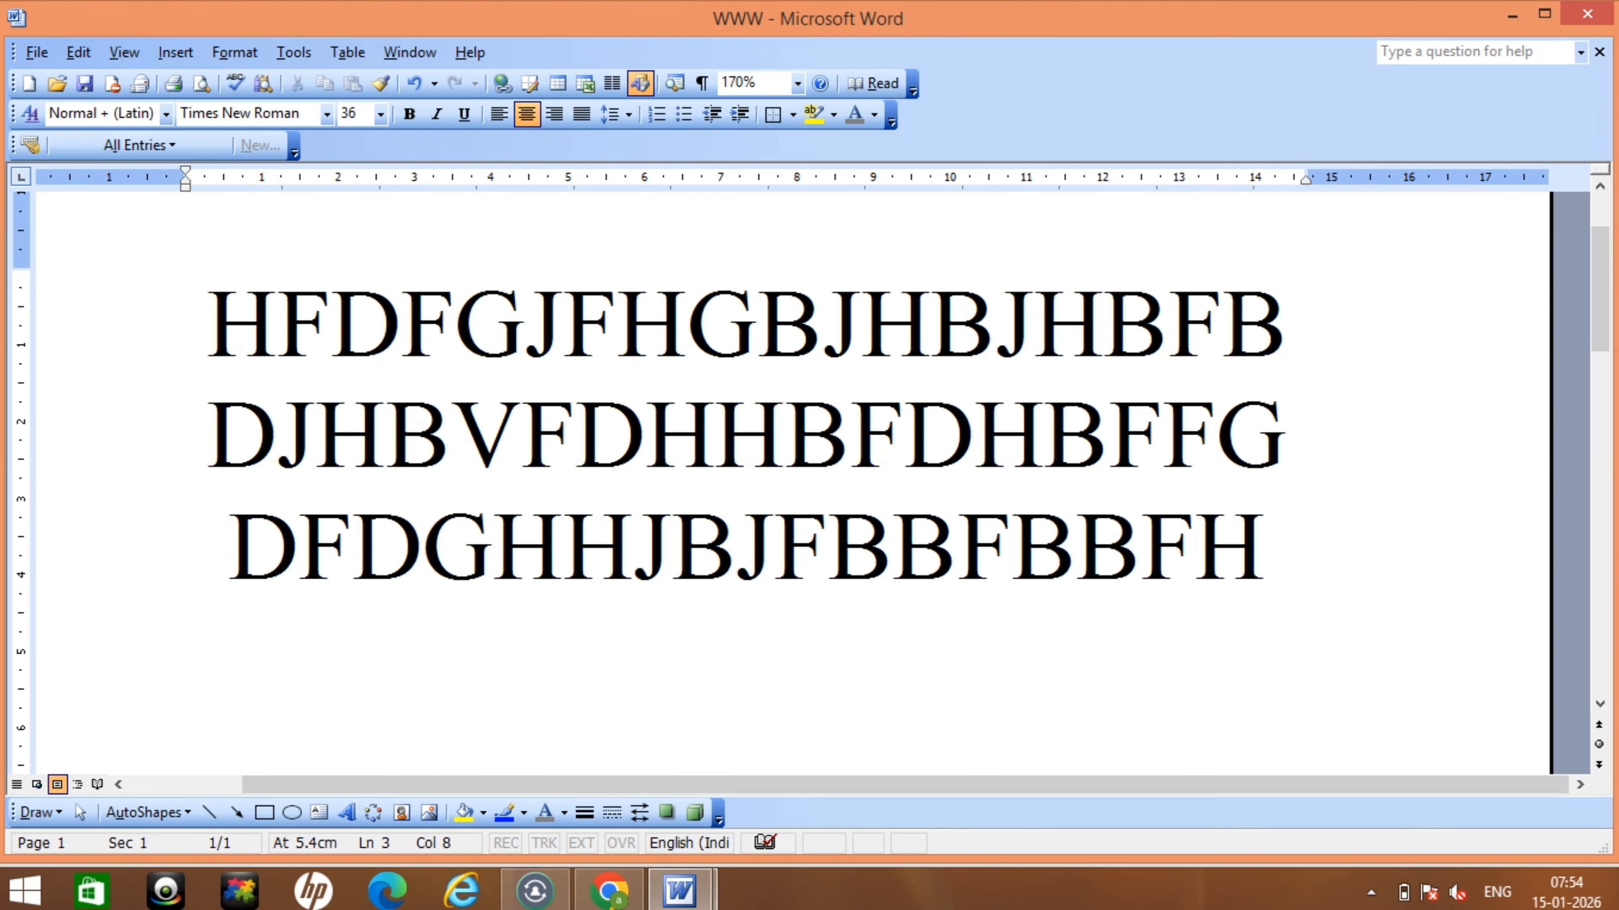
Try justified alignment on all the text and return it to centred.
{"action": "key", "text": "ctrl+a"}
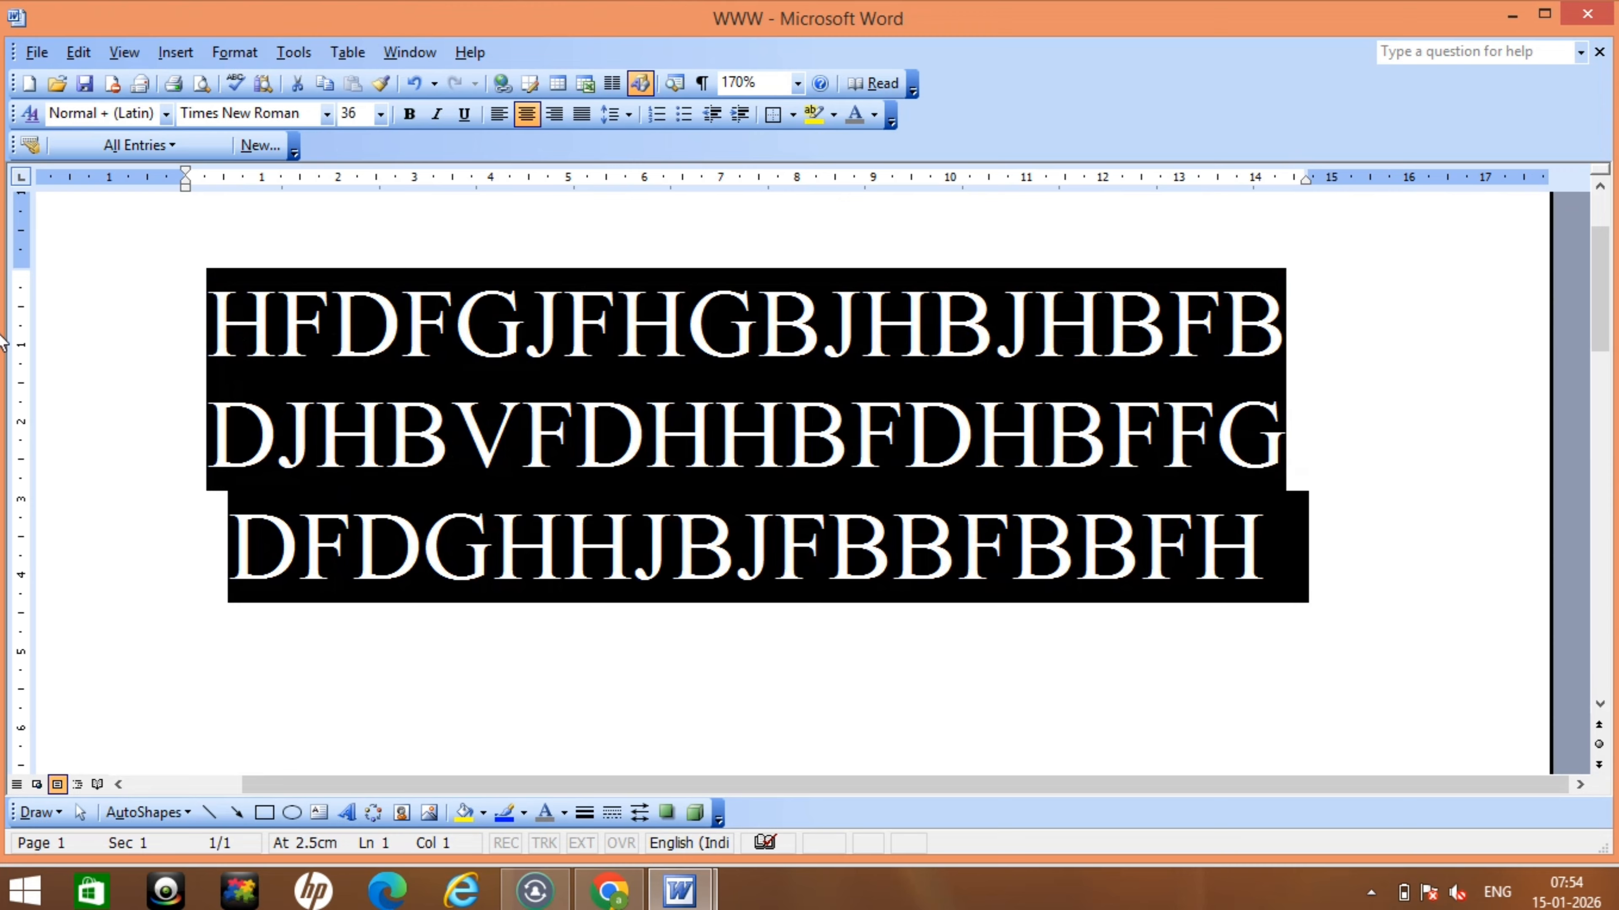
{"action": "left_click", "coordinate": [518, 430]}
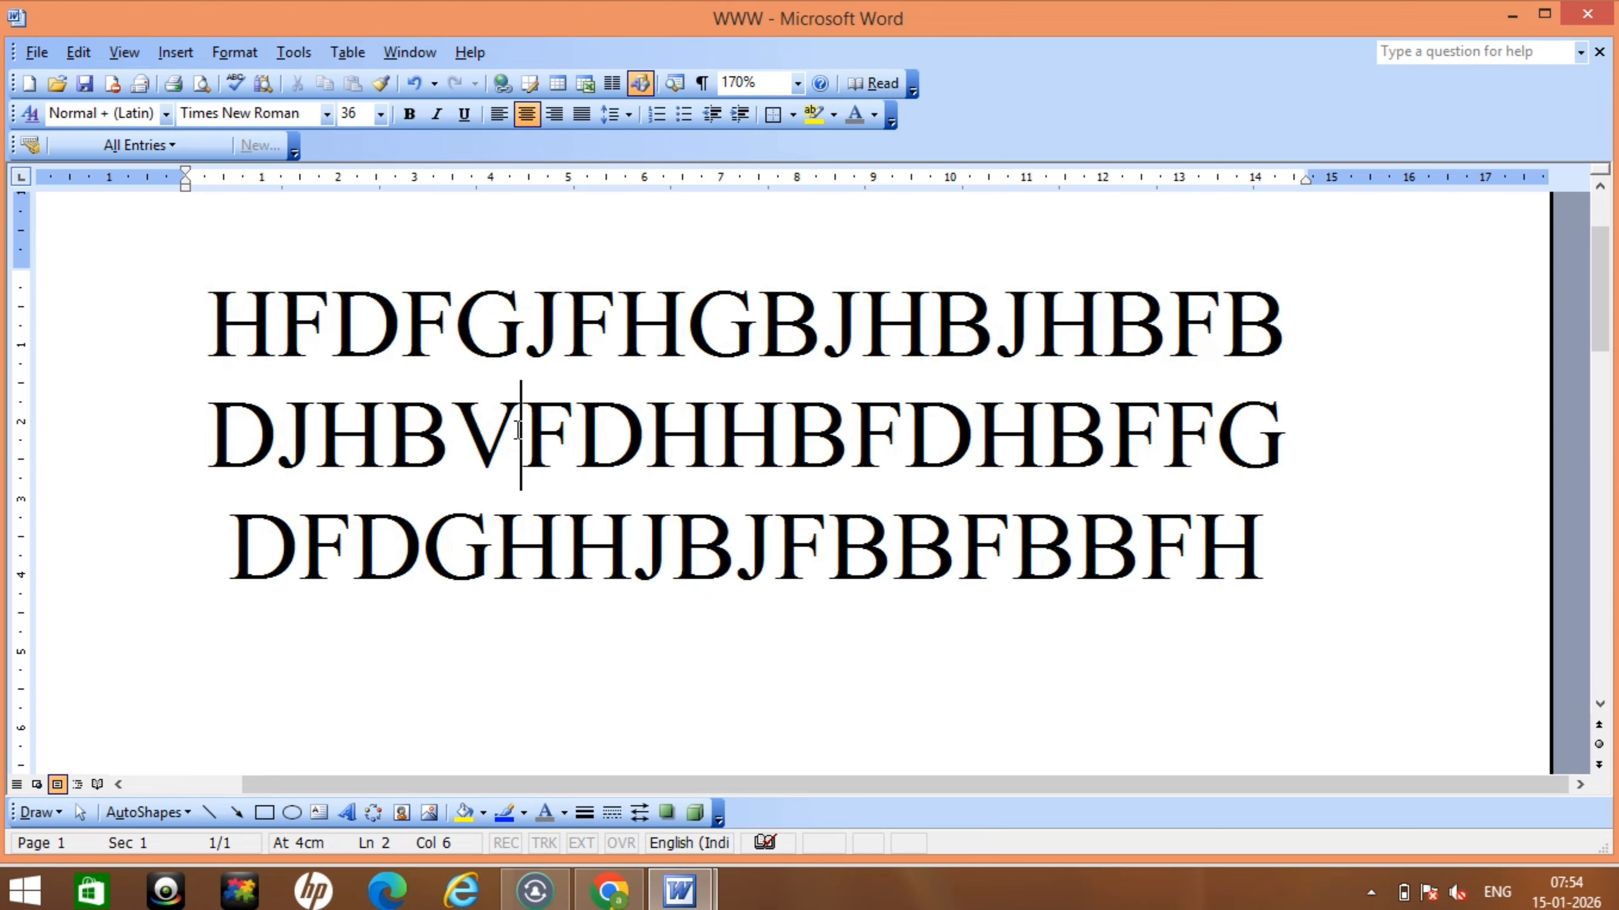
{"action": "key", "text": "ctrl+a"}
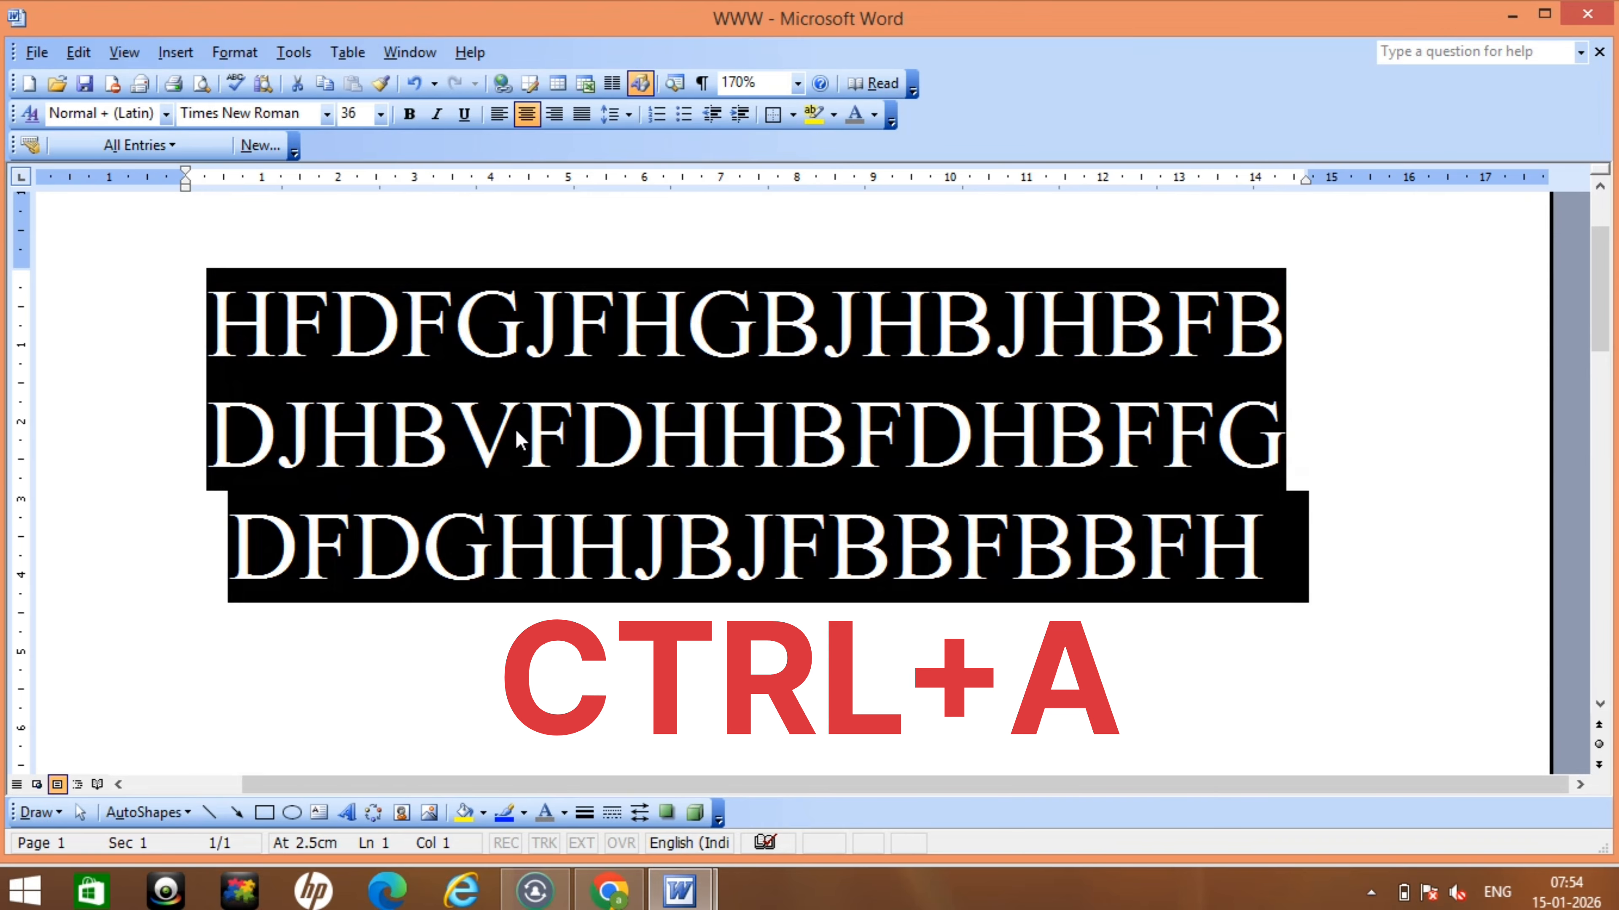
{"action": "key", "text": "ctrl+j"}
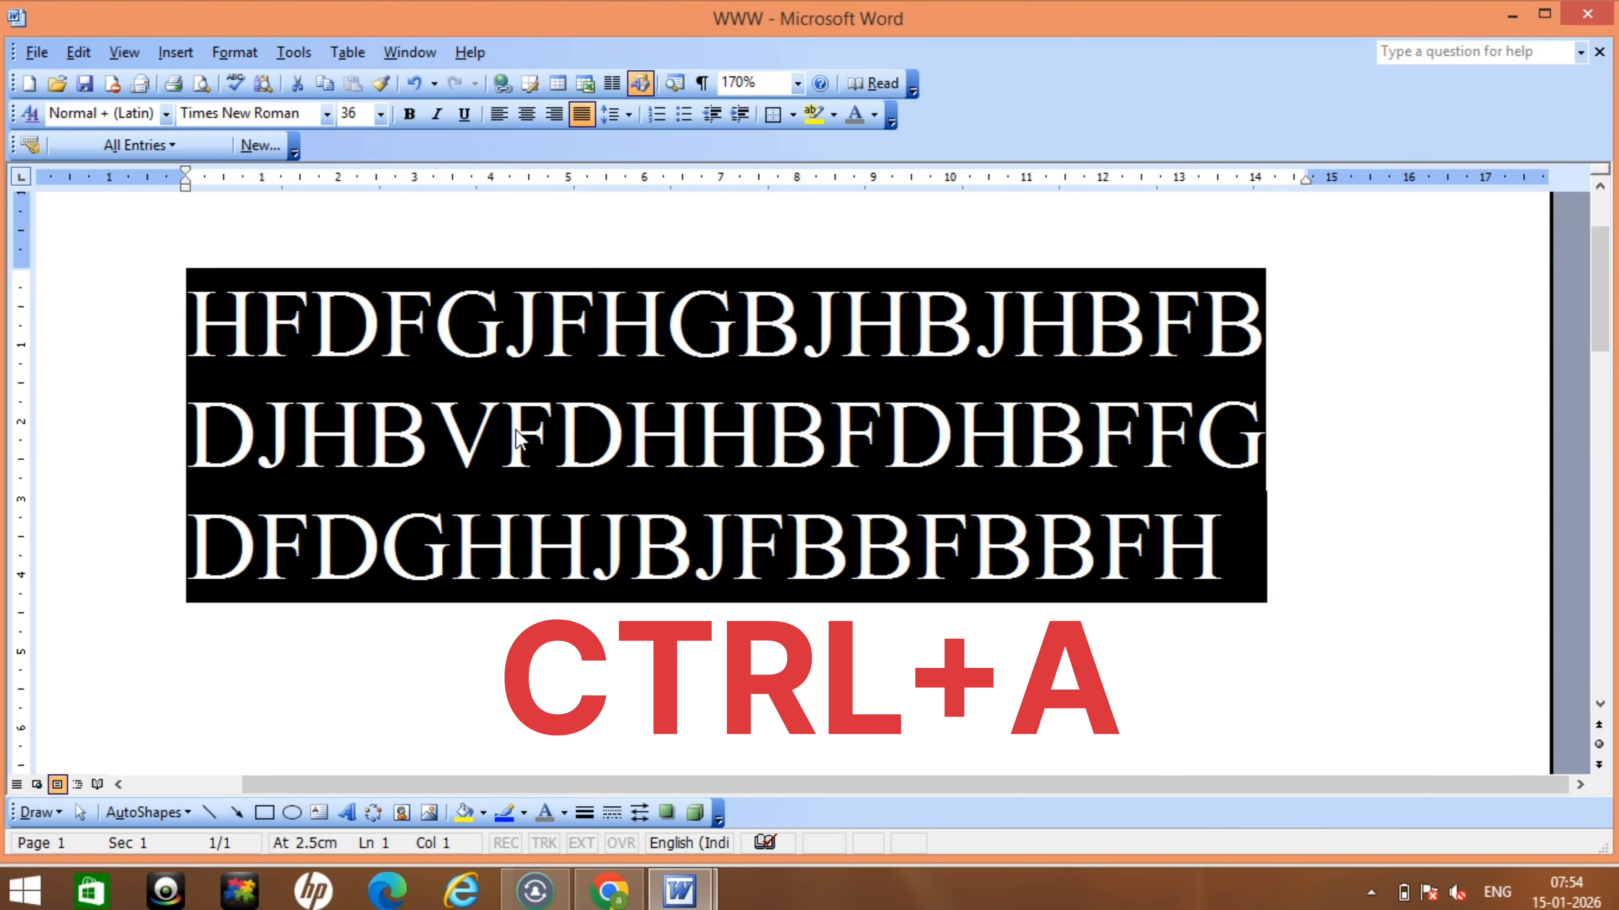
{"action": "key", "text": "ctrl+e"}
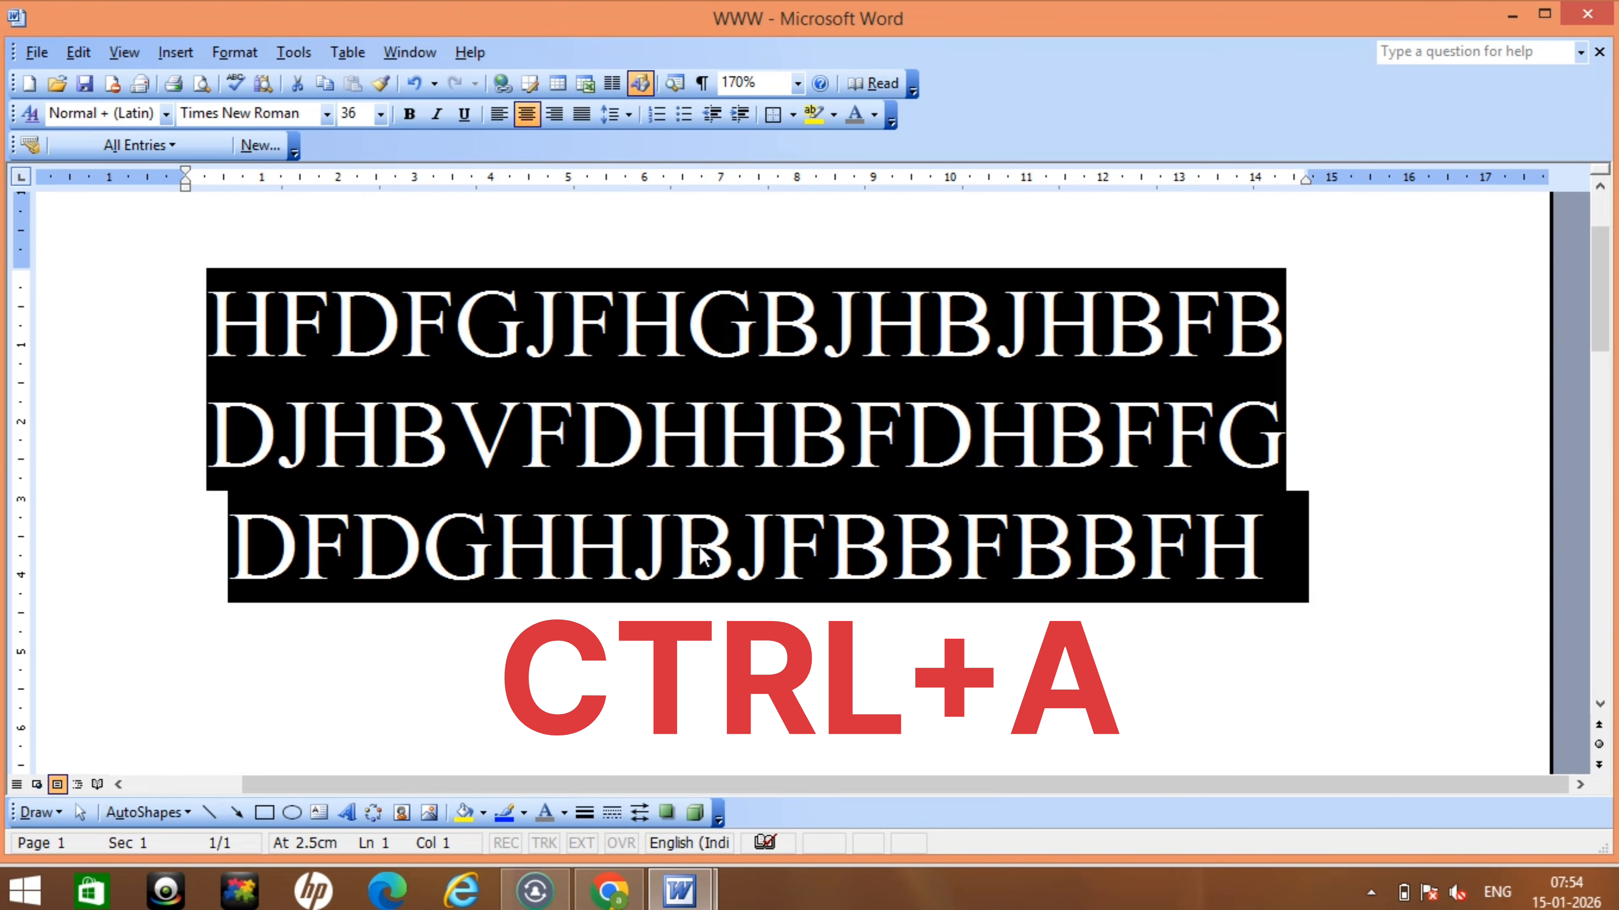
Select the entire sample text and apply justified alignment to it.
{"action": "left_click", "coordinate": [802, 514]}
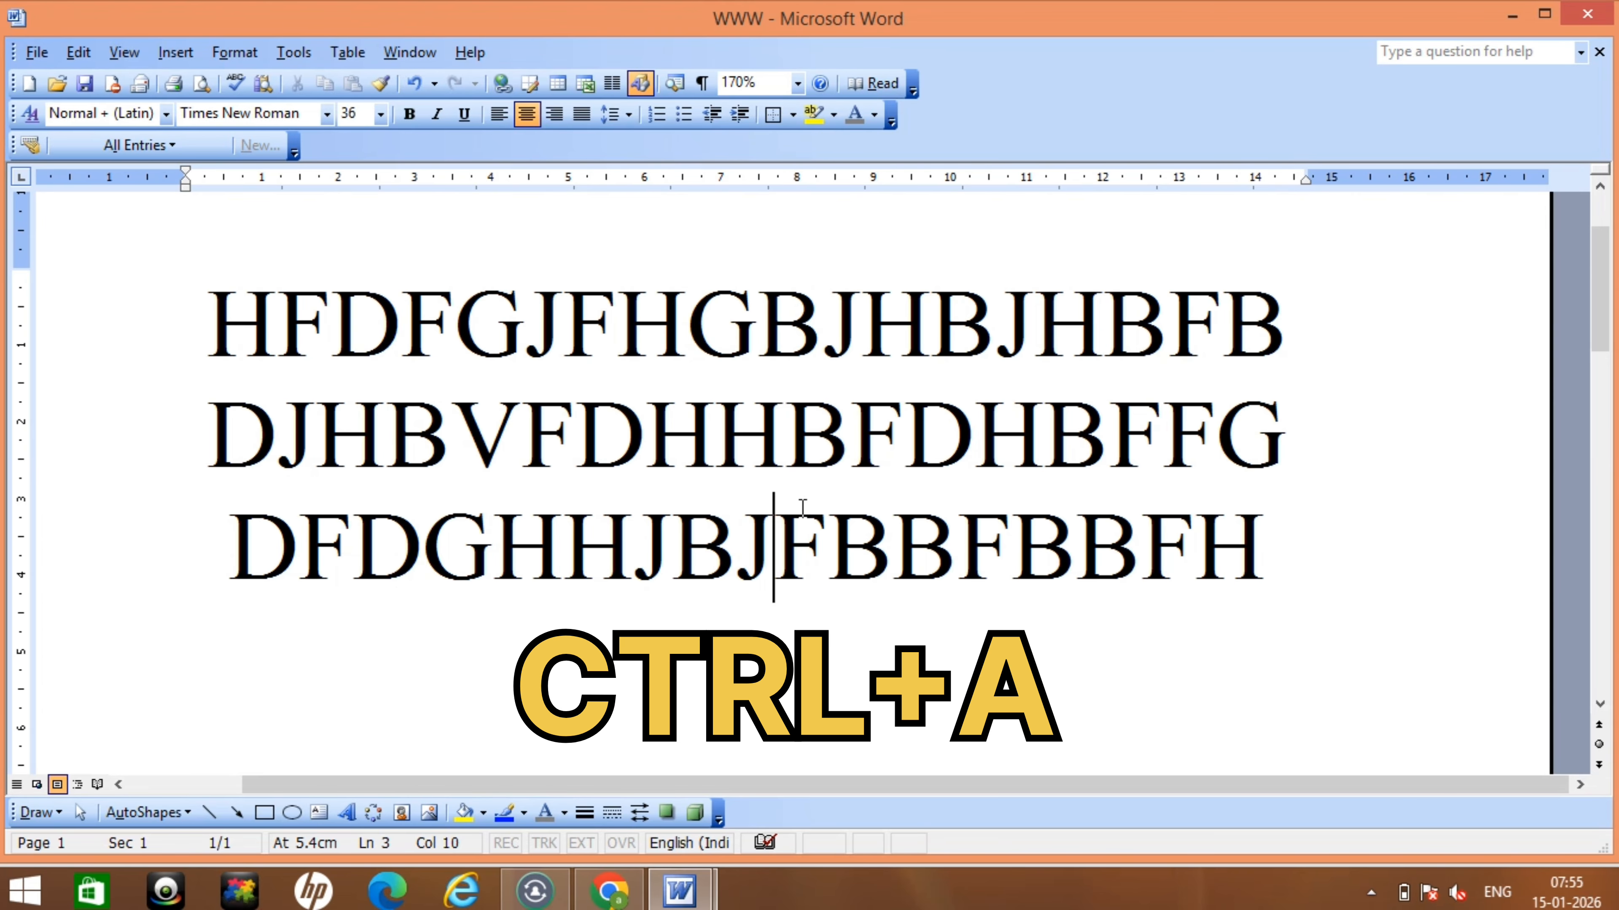
{"action": "key", "text": "ctrl+a"}
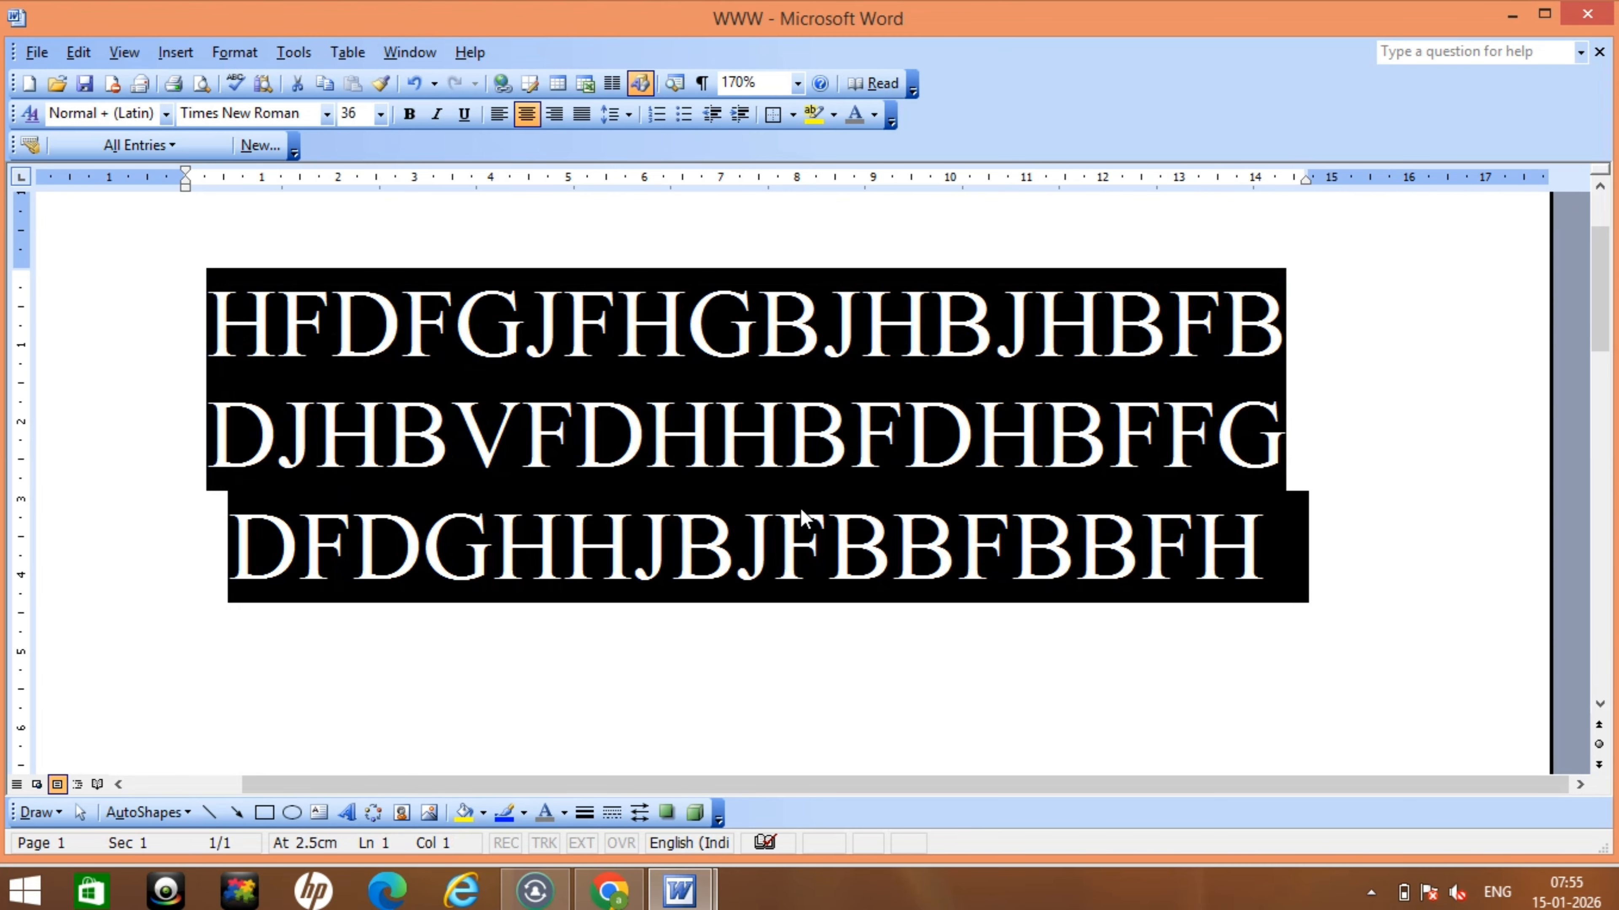
{"action": "key", "text": "ctrl+j"}
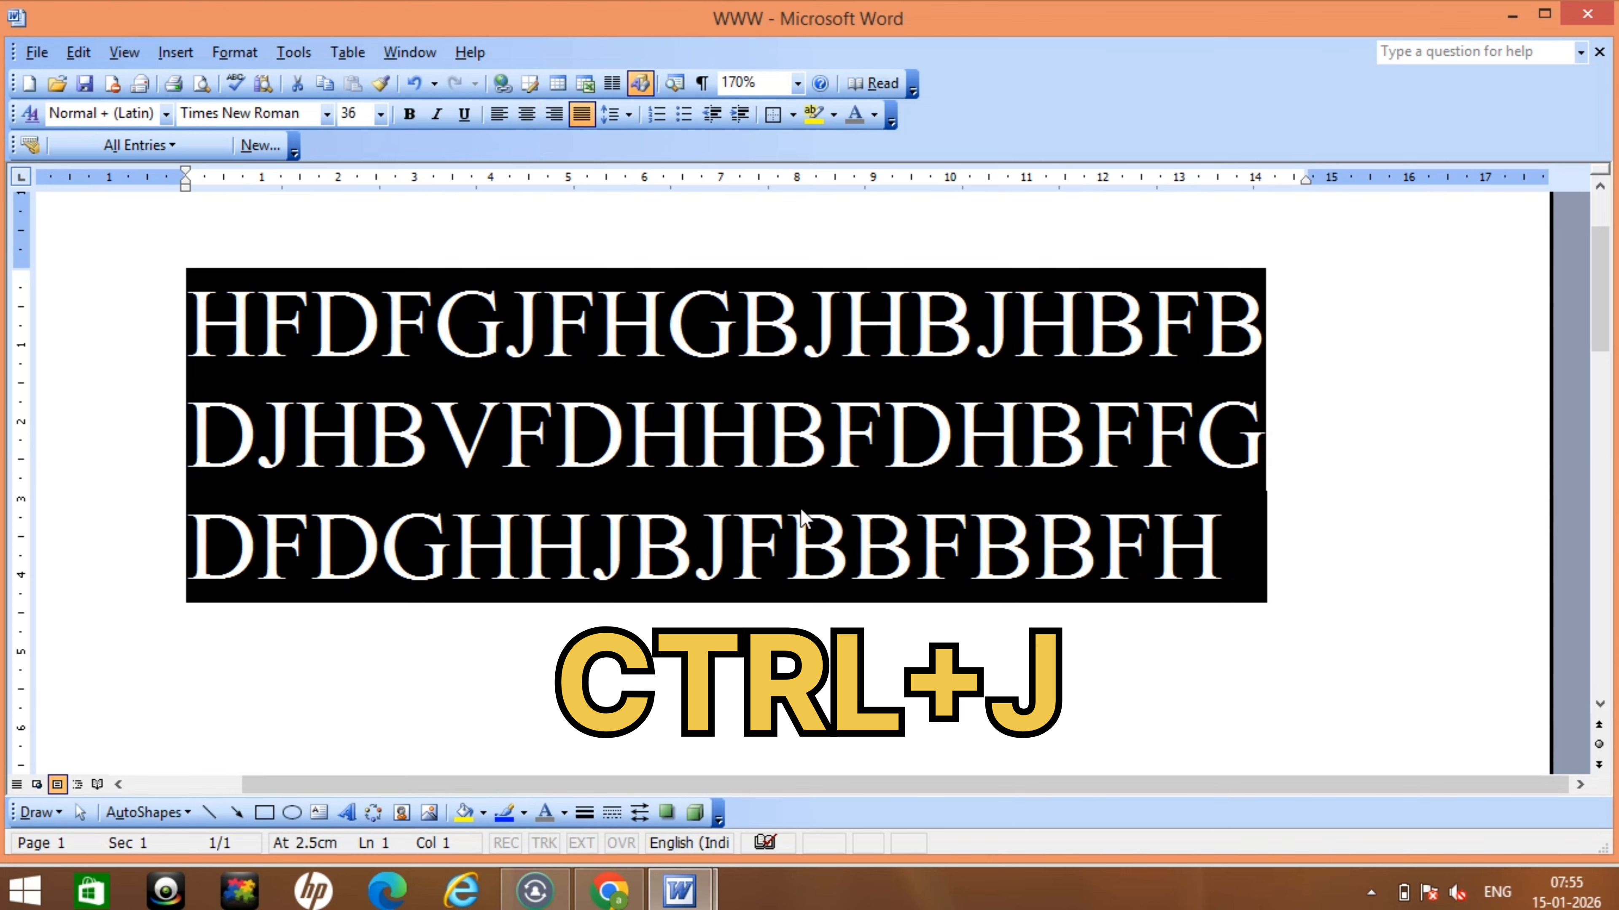